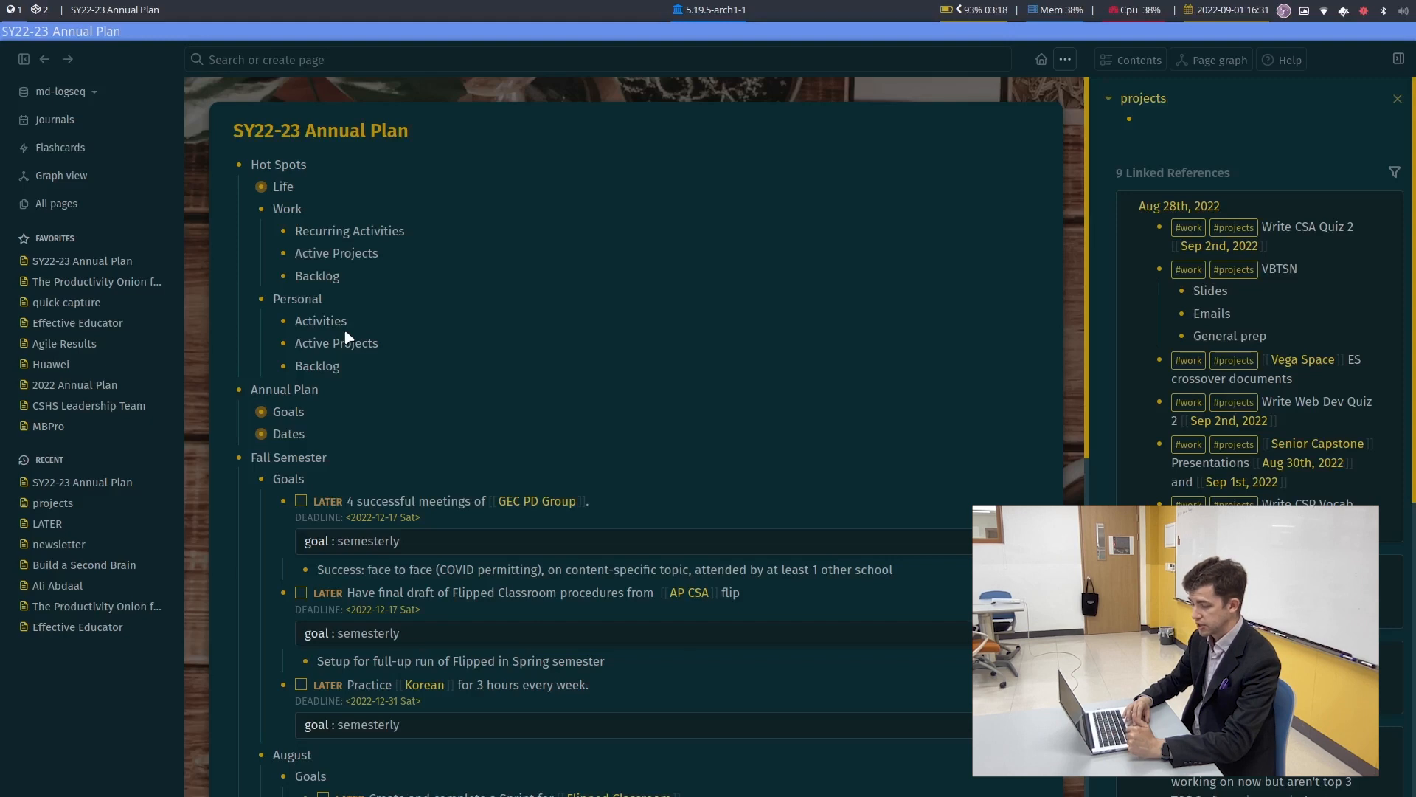
Expand the Life hot spots, review their prompts and outcomes, and collapse the Life block again
click(248, 187)
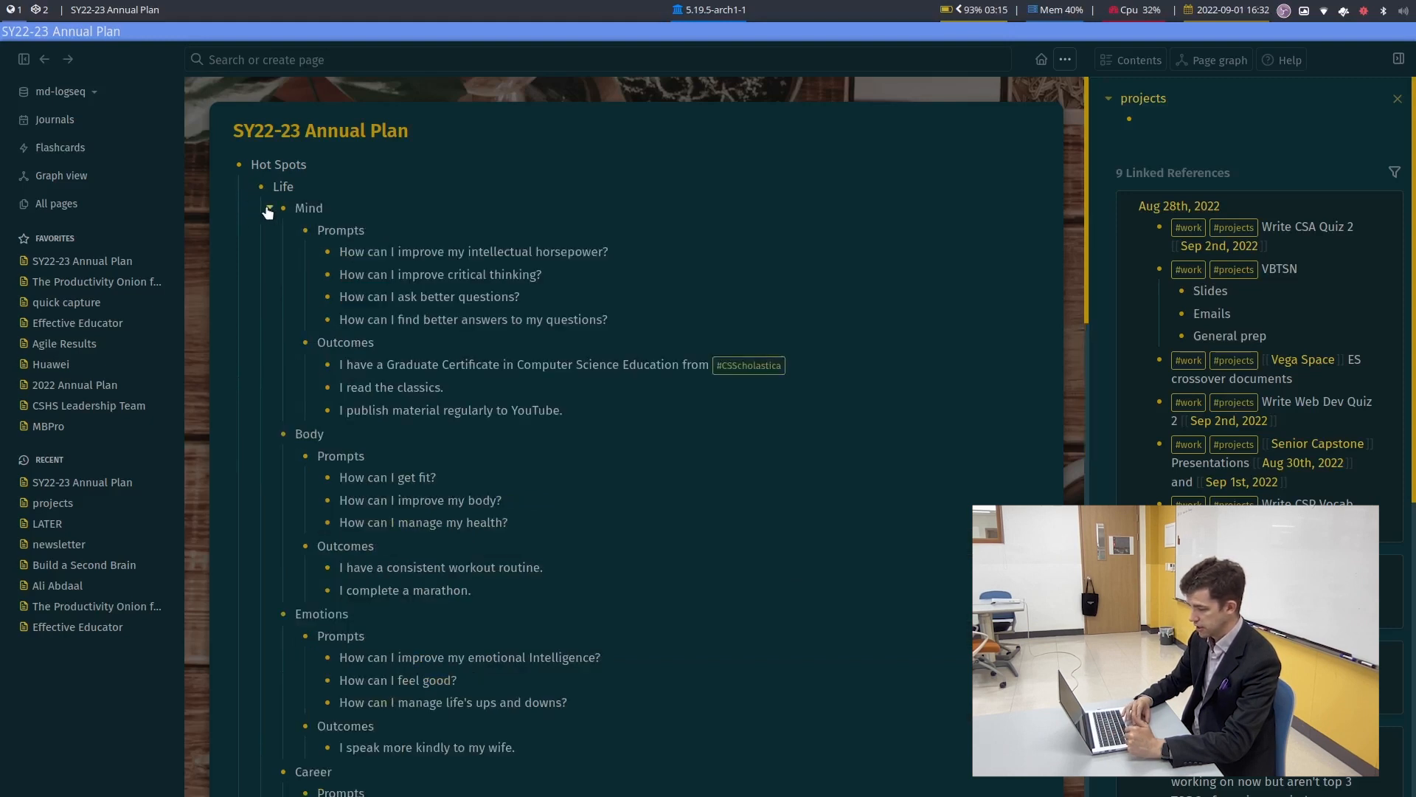
scroll(299, 297, down, 10)
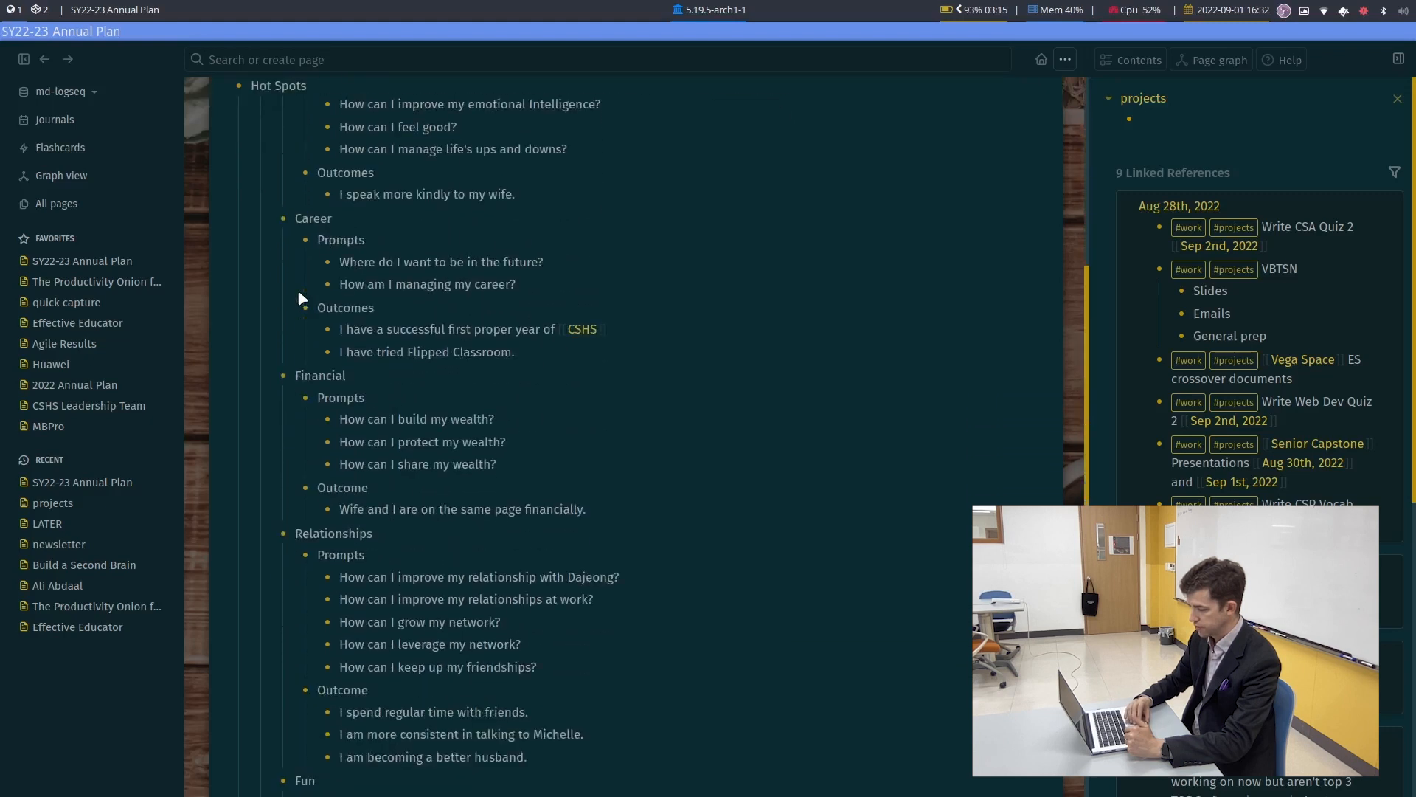
scroll(299, 292, down, 4)
click(261, 274)
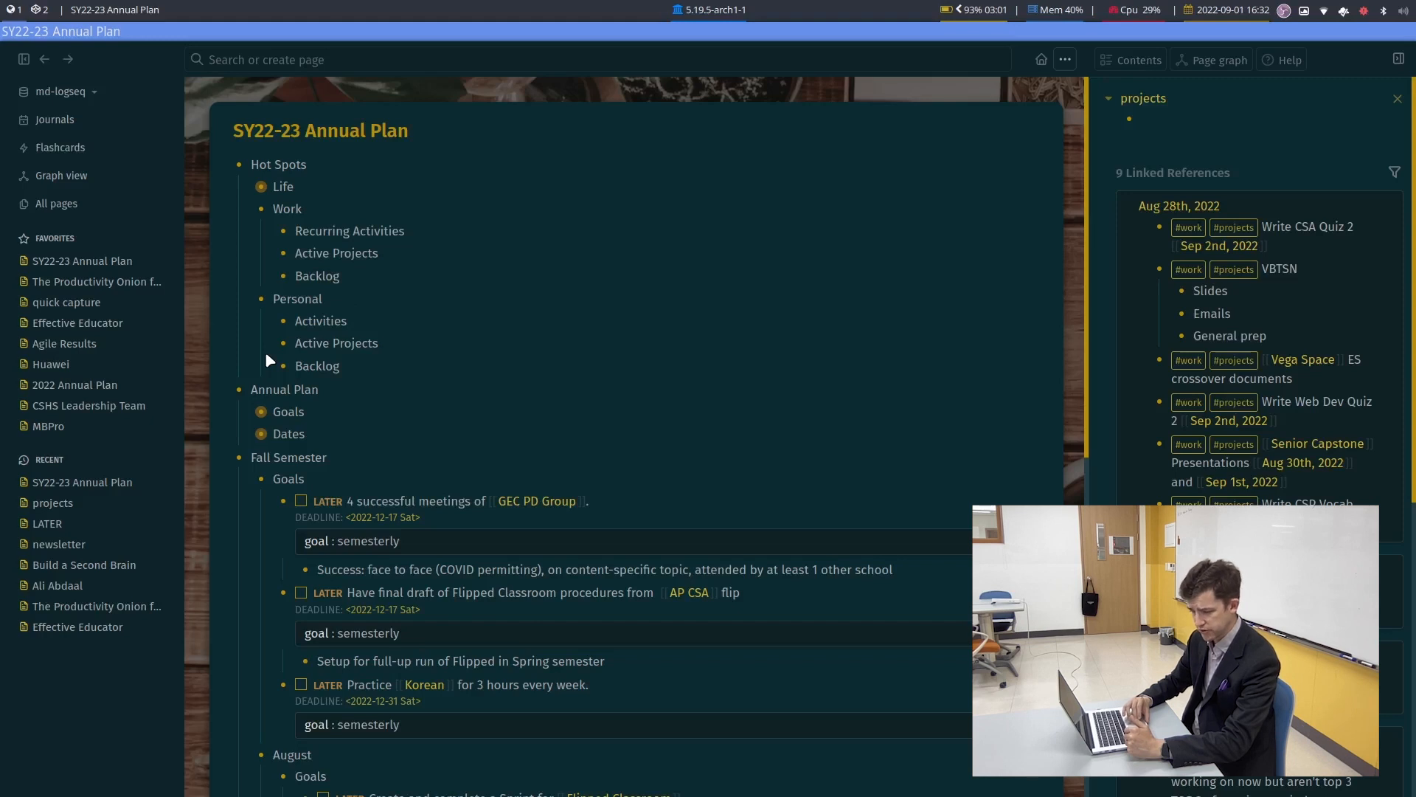
Expand the Annual Plan goals and review the annual, Fall Semester and August entries
click(247, 413)
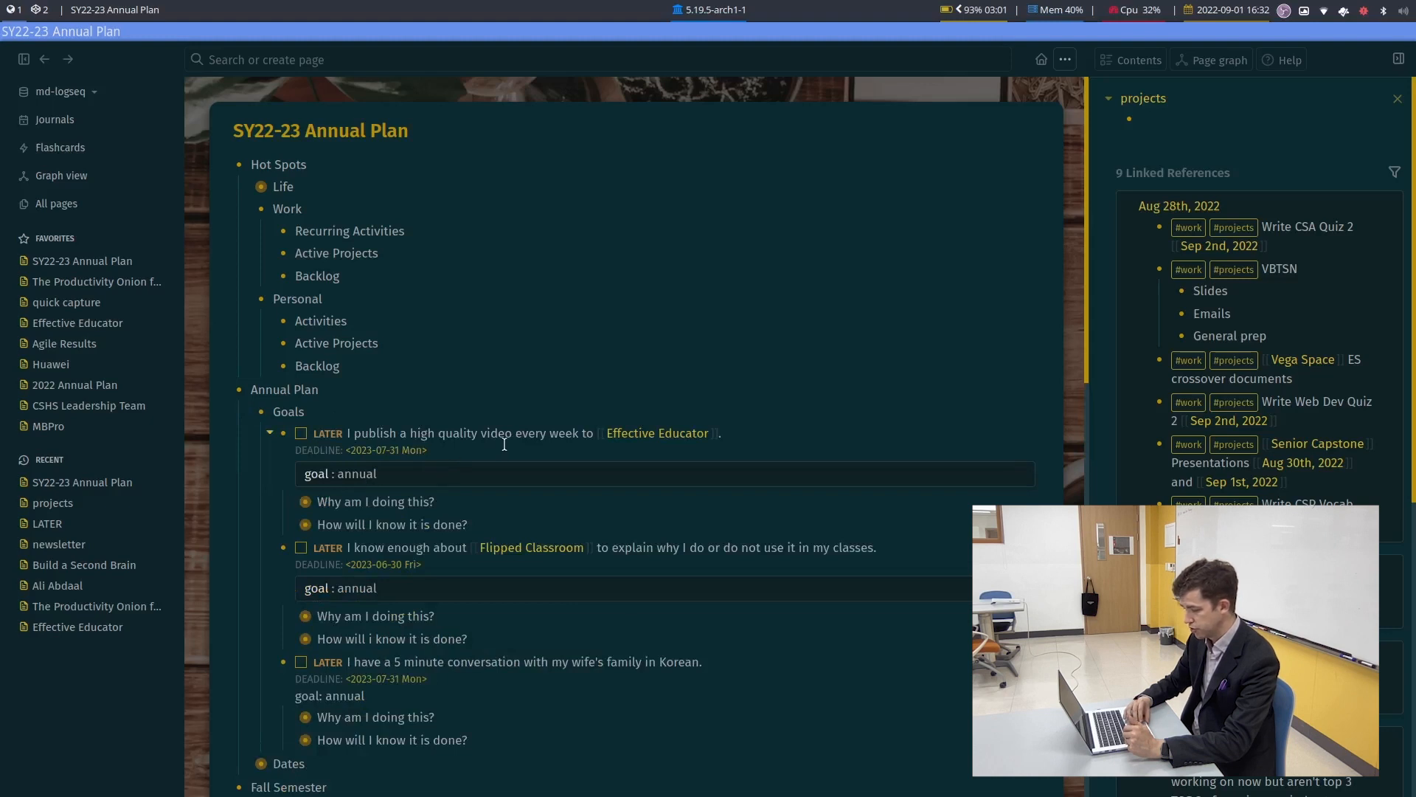
scroll(505, 444, down, 3)
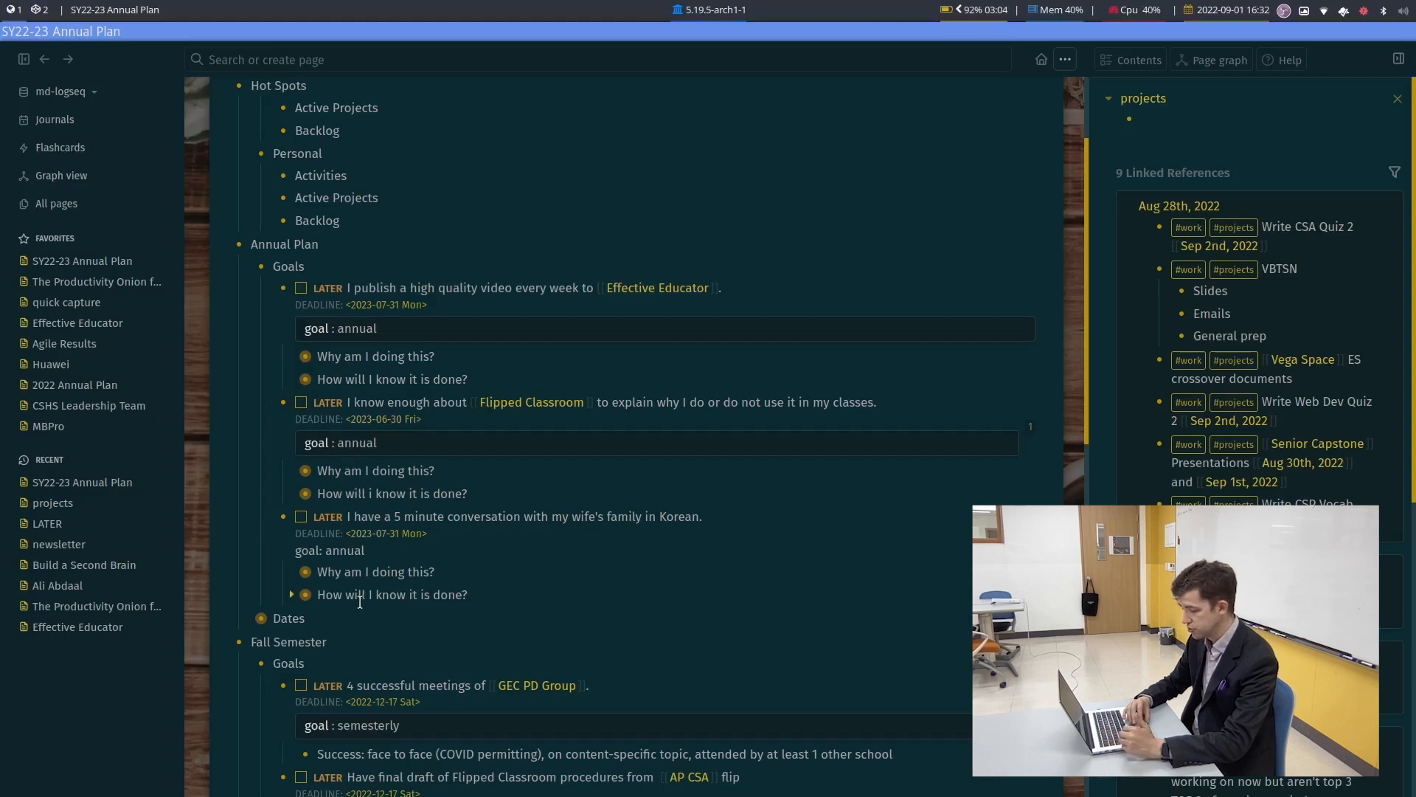
scroll(360, 599, down, 3)
scroll(360, 601, down, 2)
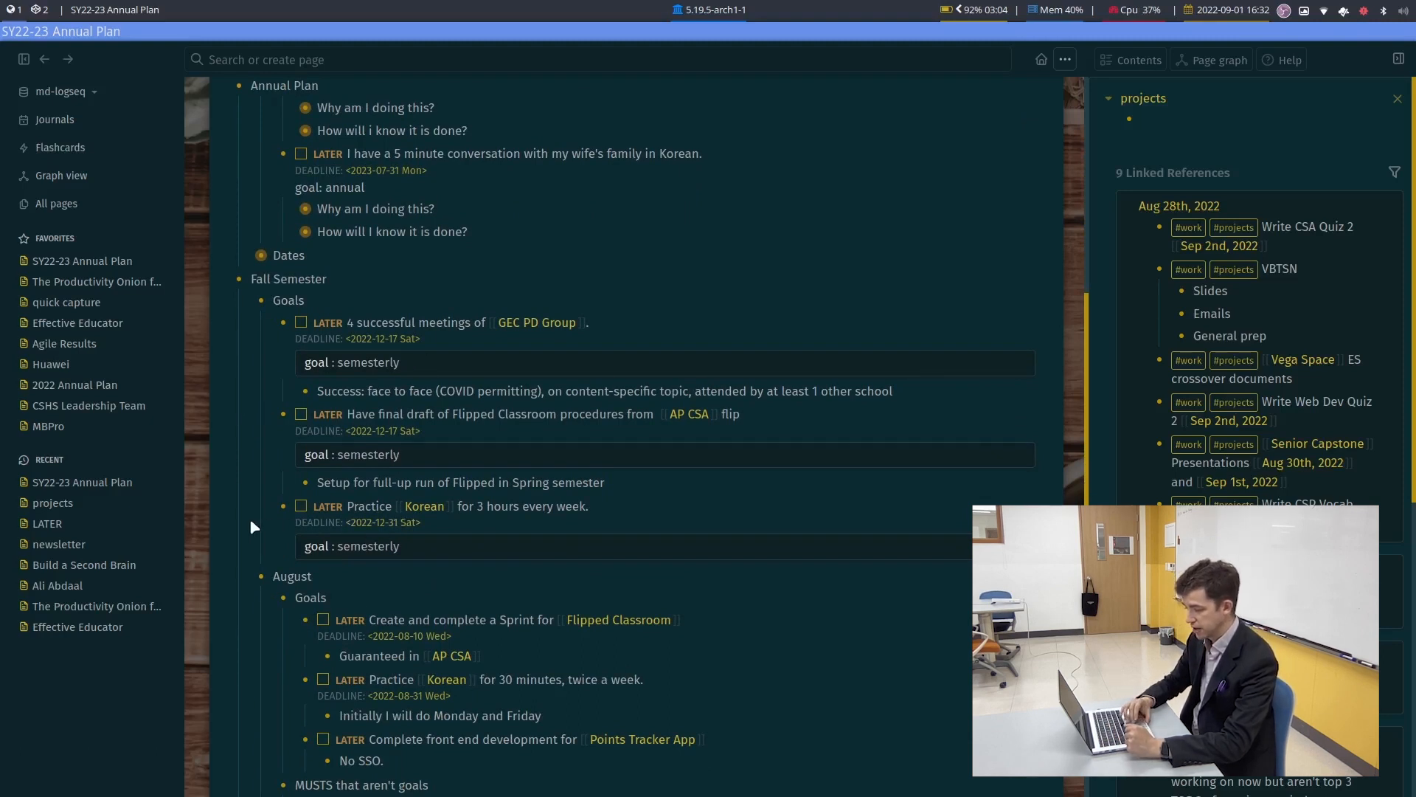
scroll(250, 520, down, 2)
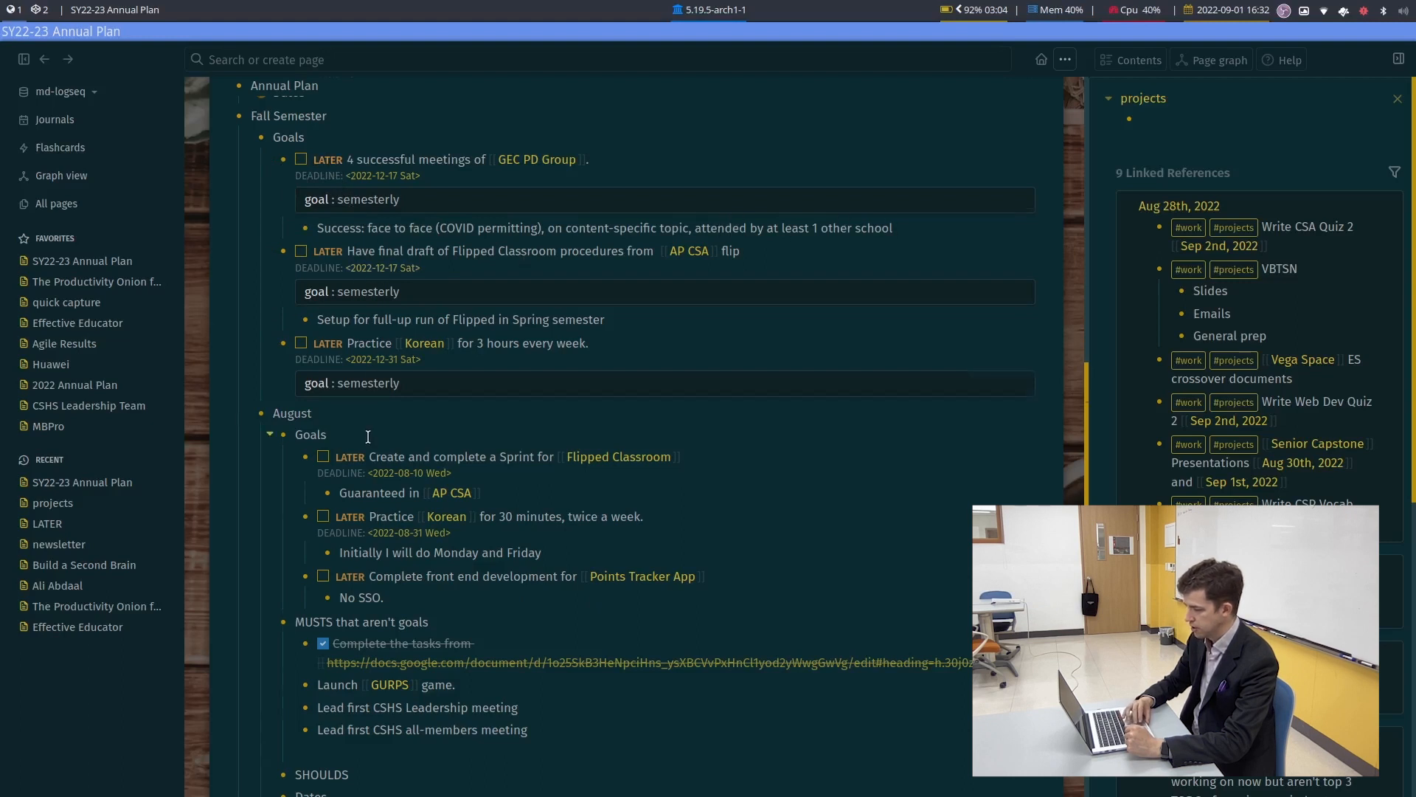
scroll(369, 435, down, 3)
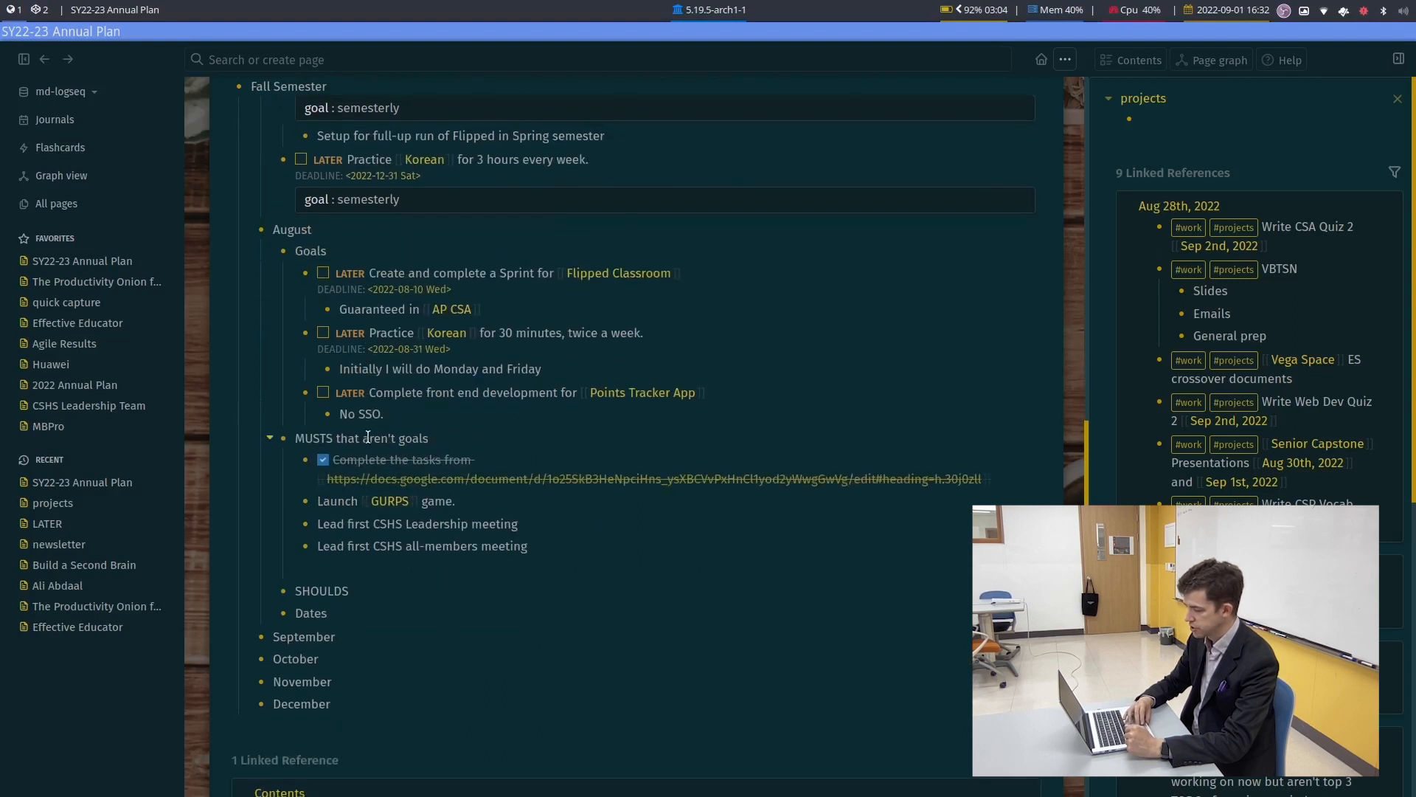
Mark the August Flipped Classroom sprint goal as done and remove the LATER marker from the August Korean practice goal
click(323, 273)
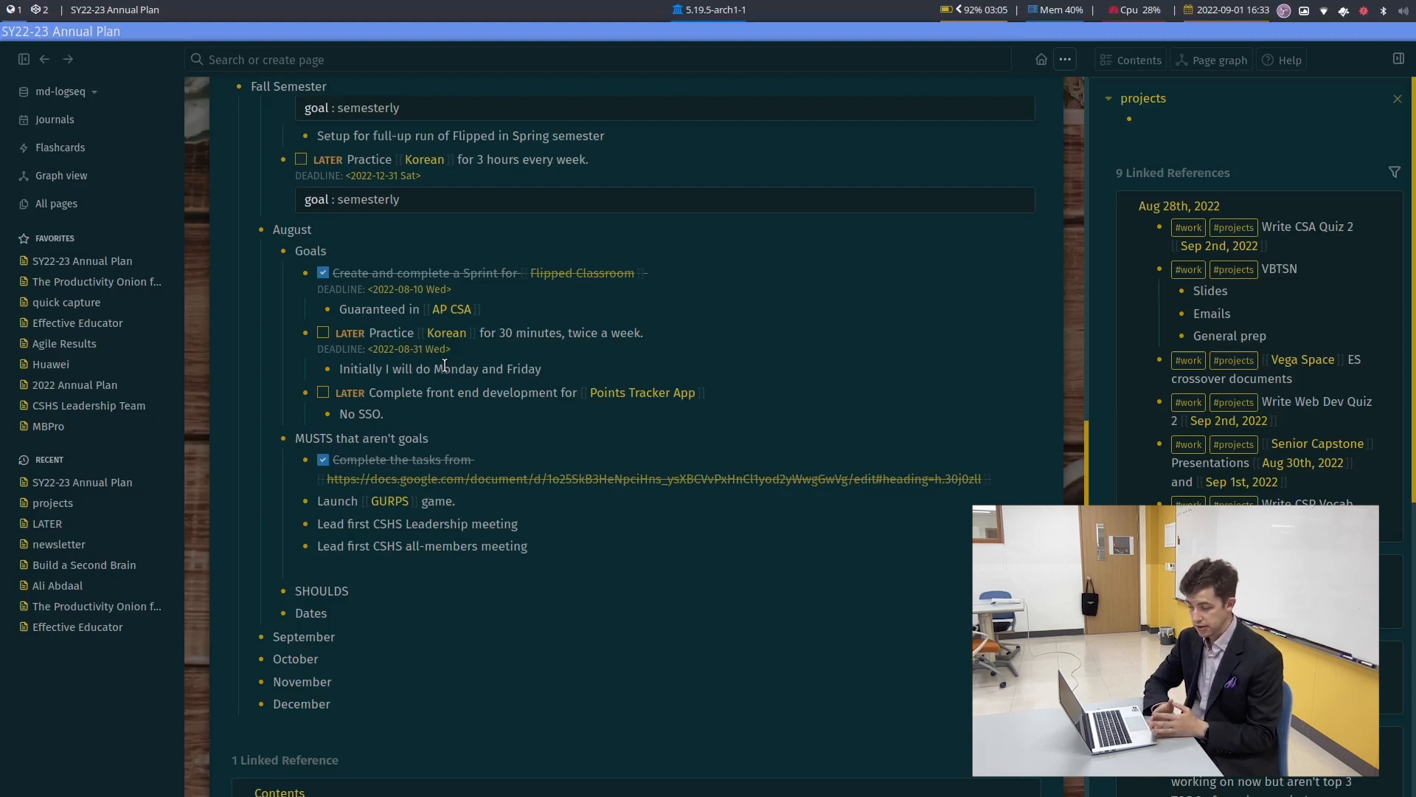
click(378, 333)
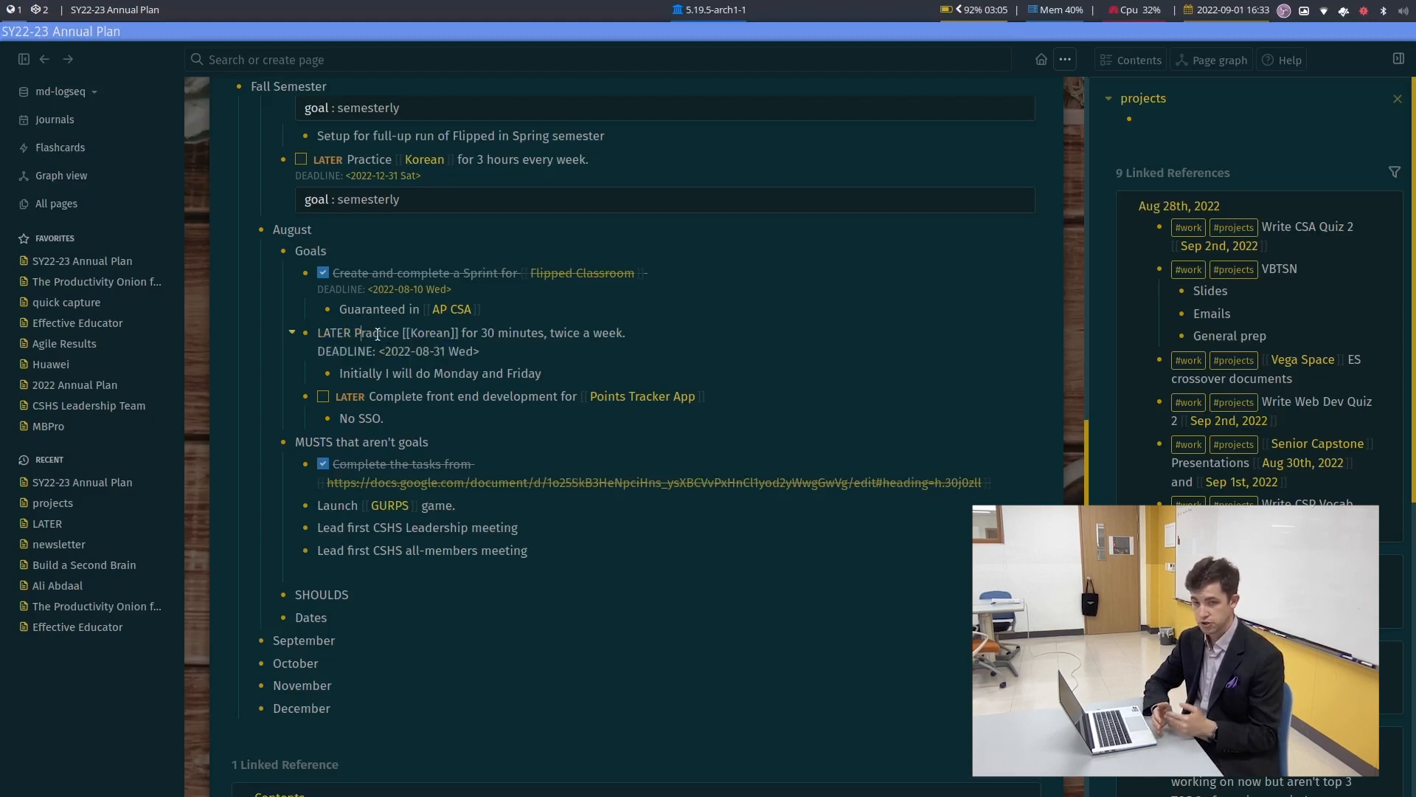
key(ctrl+Left)
key(BackSpace)
key(BackSpace)
key(BackSpace)
key(BackSpace)
key(BackSpace)
key(BackSpace)
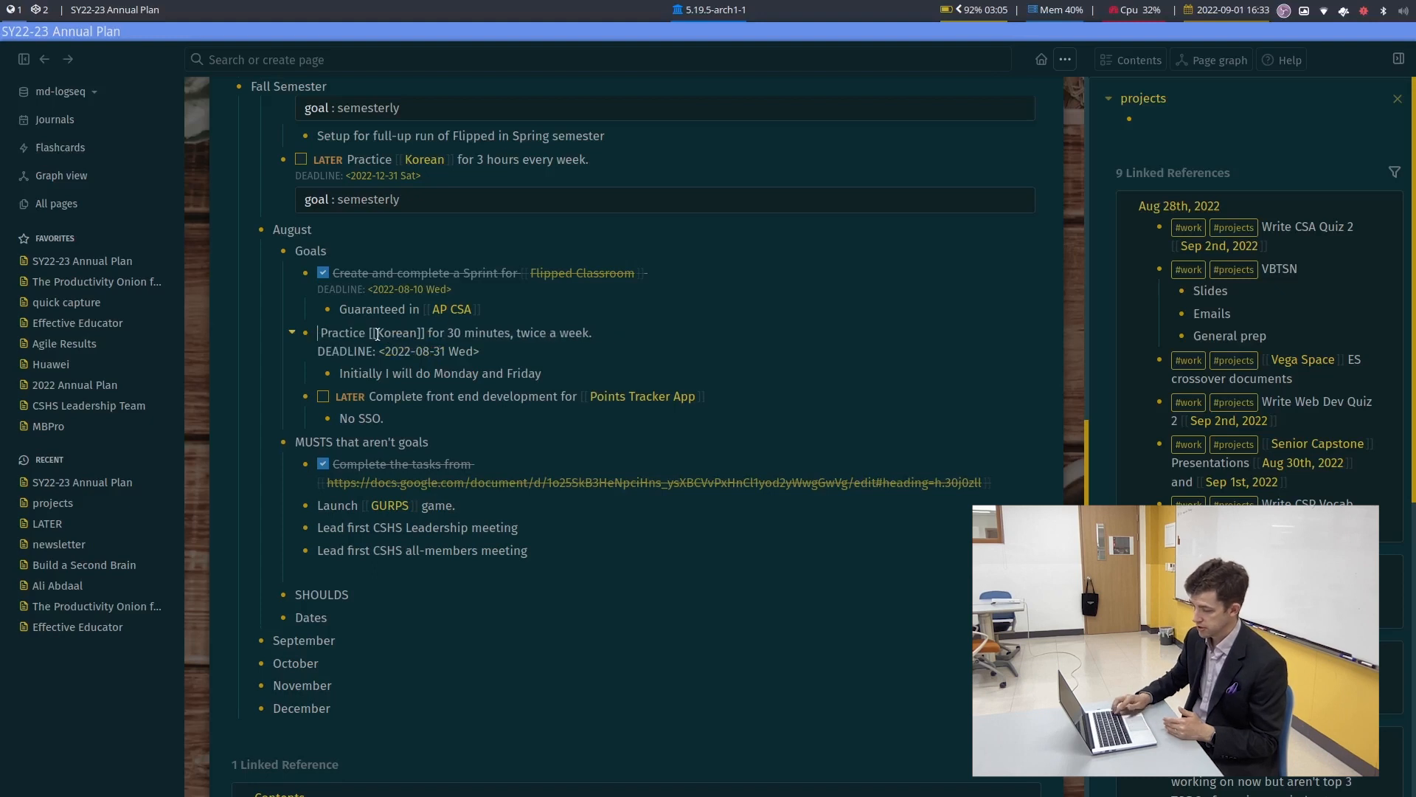
key(Escape)
click(510, 307)
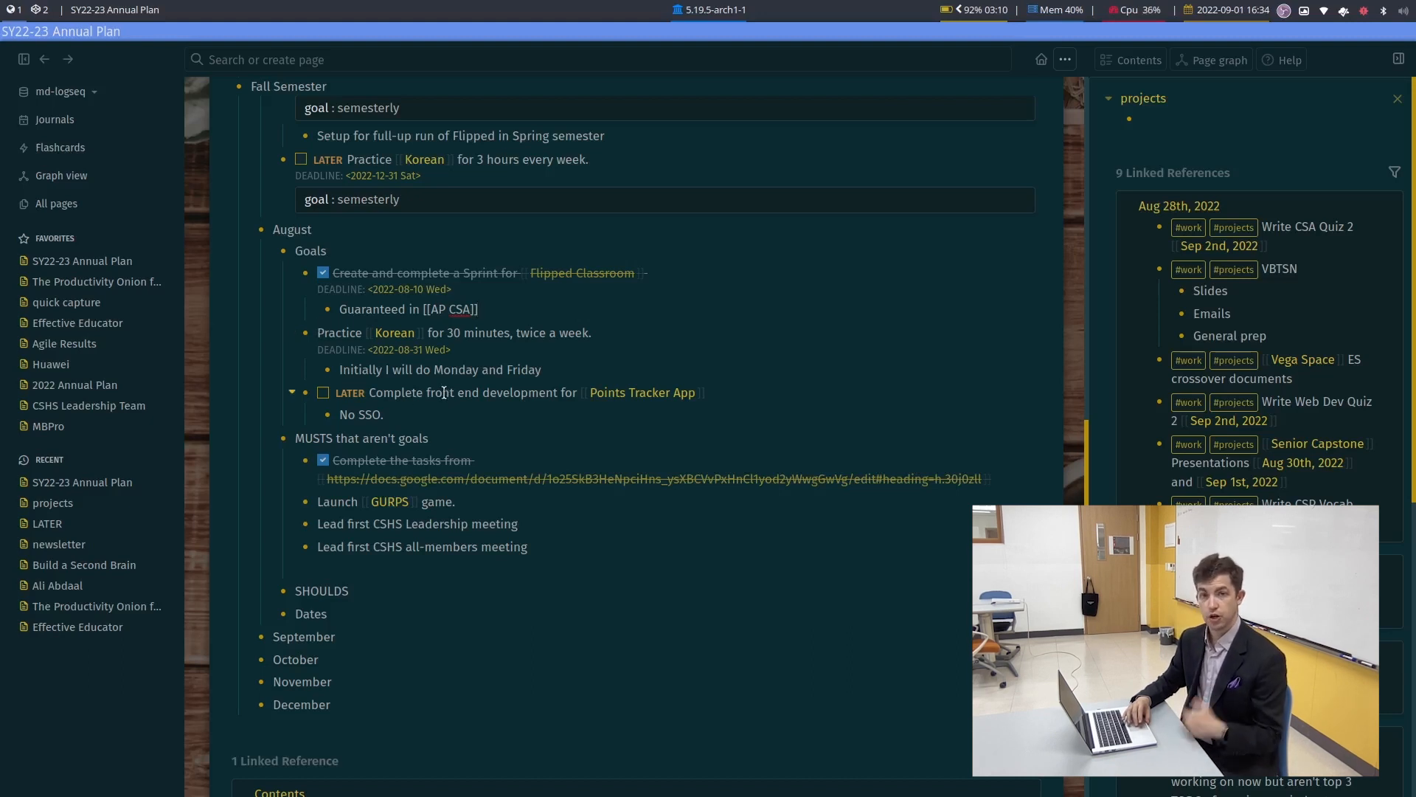
Mark the August Points Tracker App front end goal and the "Launch GURPS game" must as done
click(322, 393)
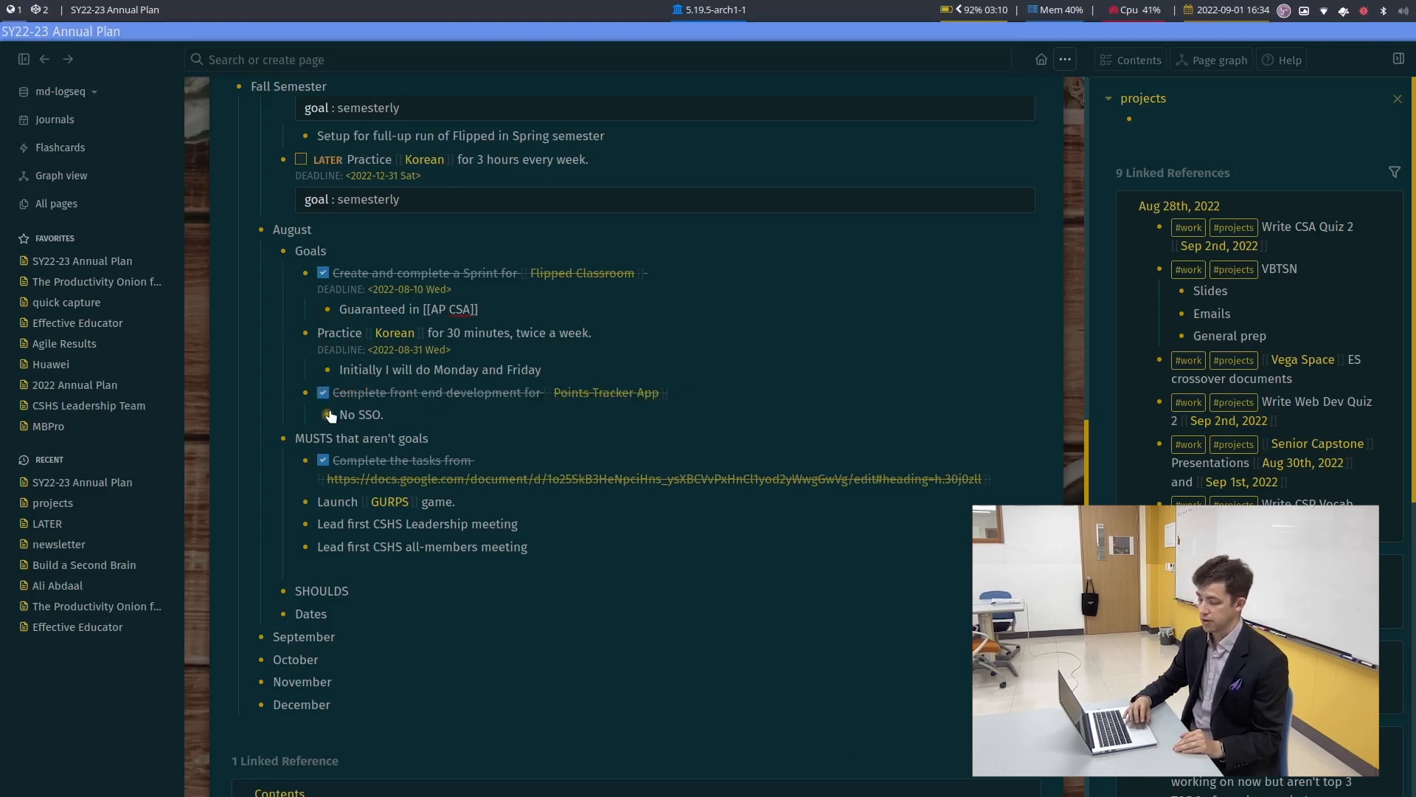
click(319, 502)
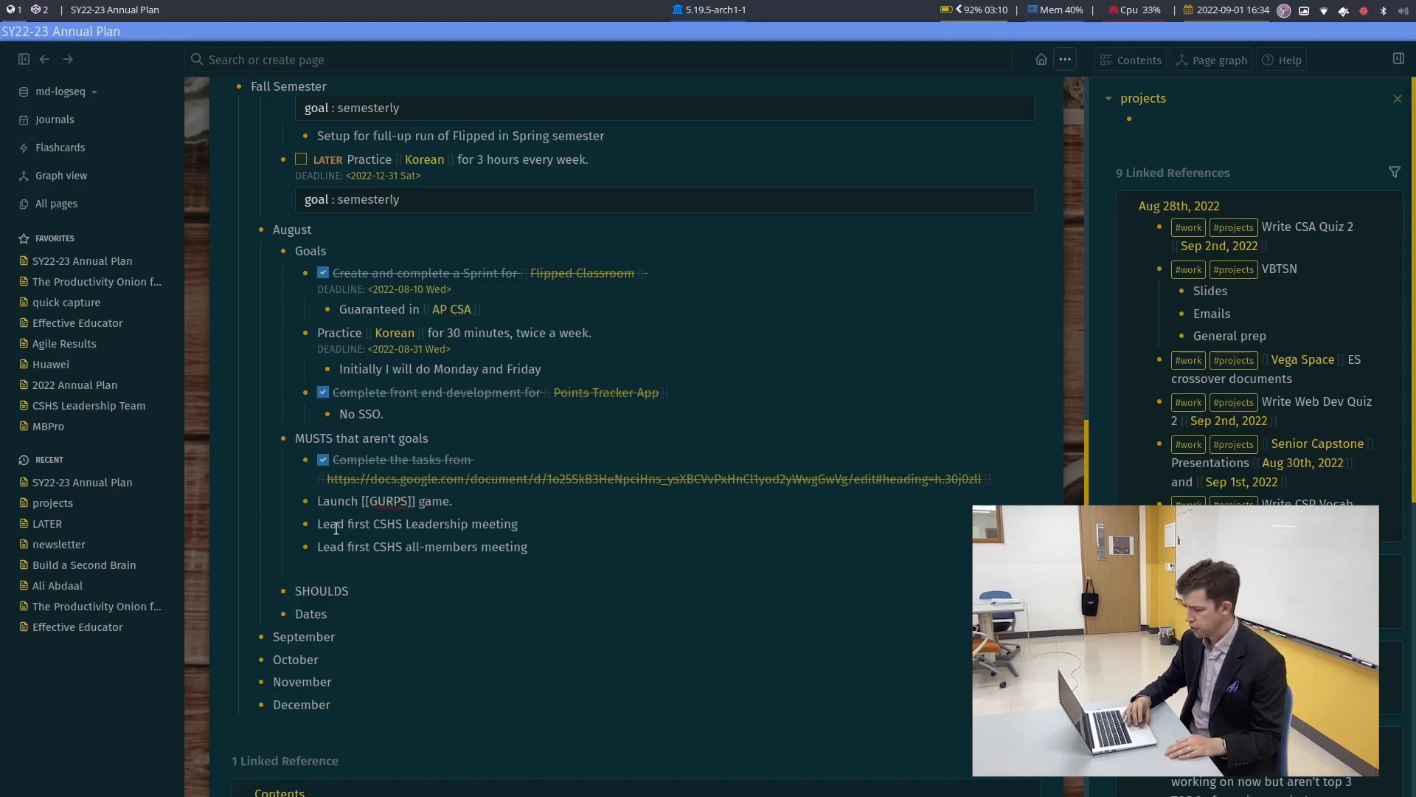
text(DONE)
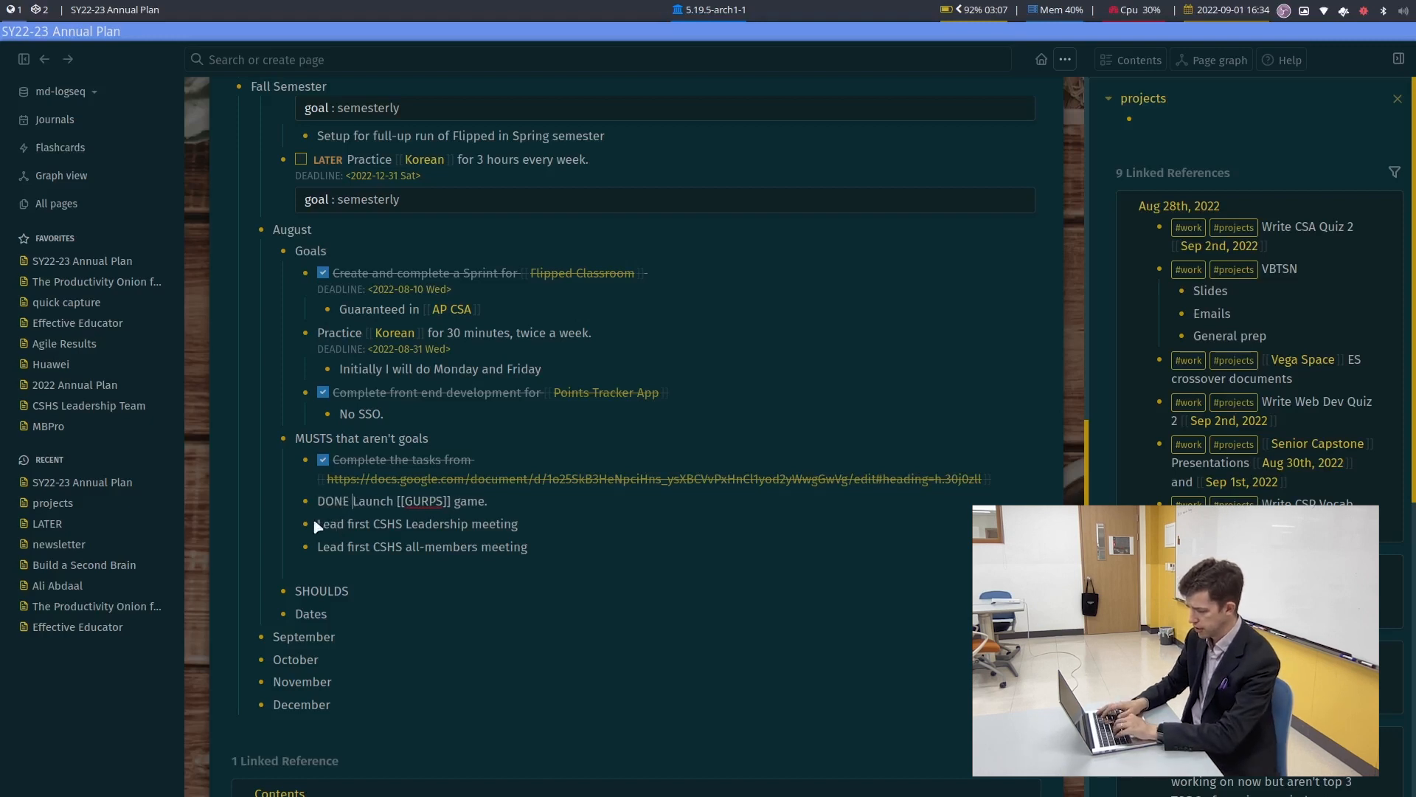
key(Escape)
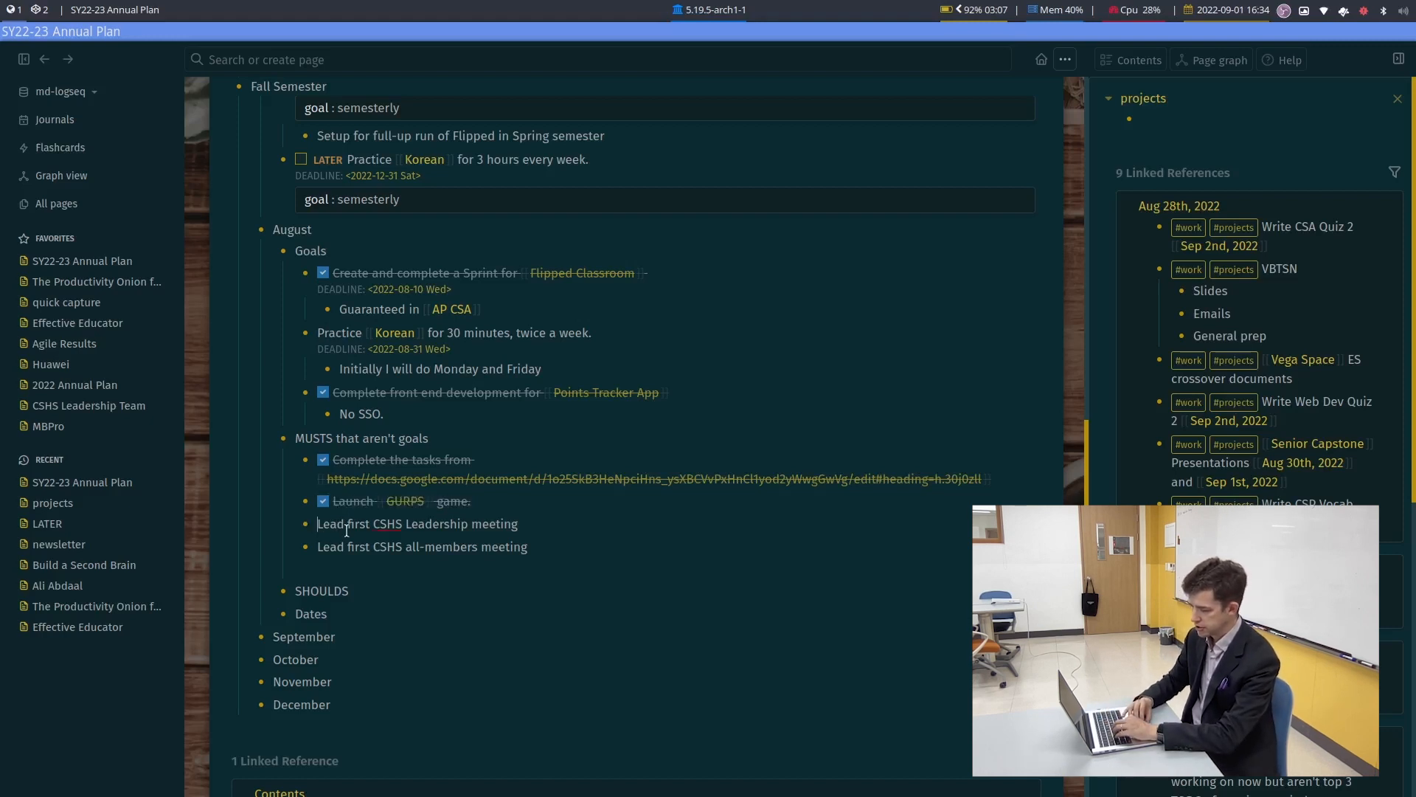
Mark both CSHS meeting items under the August musts as DONE and delete the empty block below them
text(DONEn)
key(BackSpace)
key(Down)
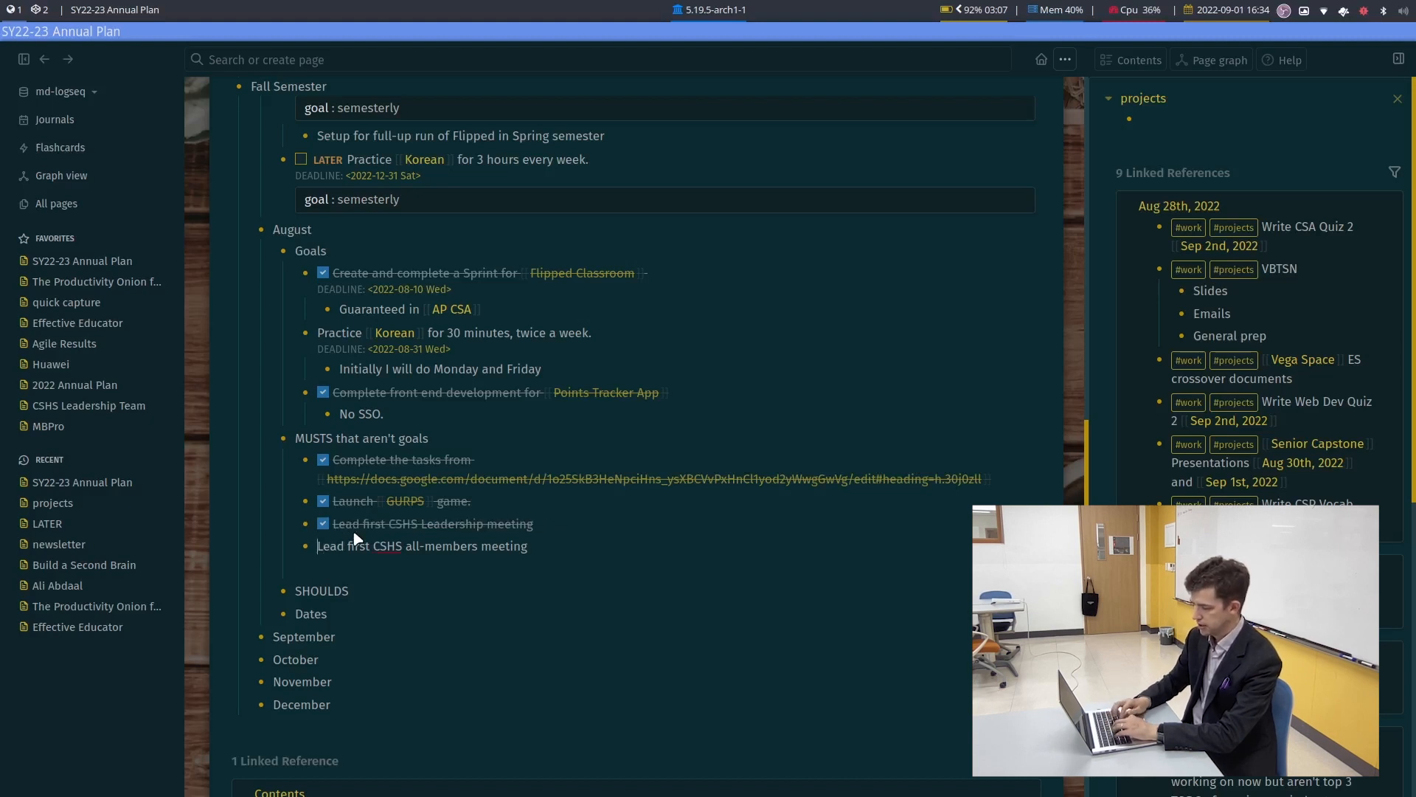
text(DONE)
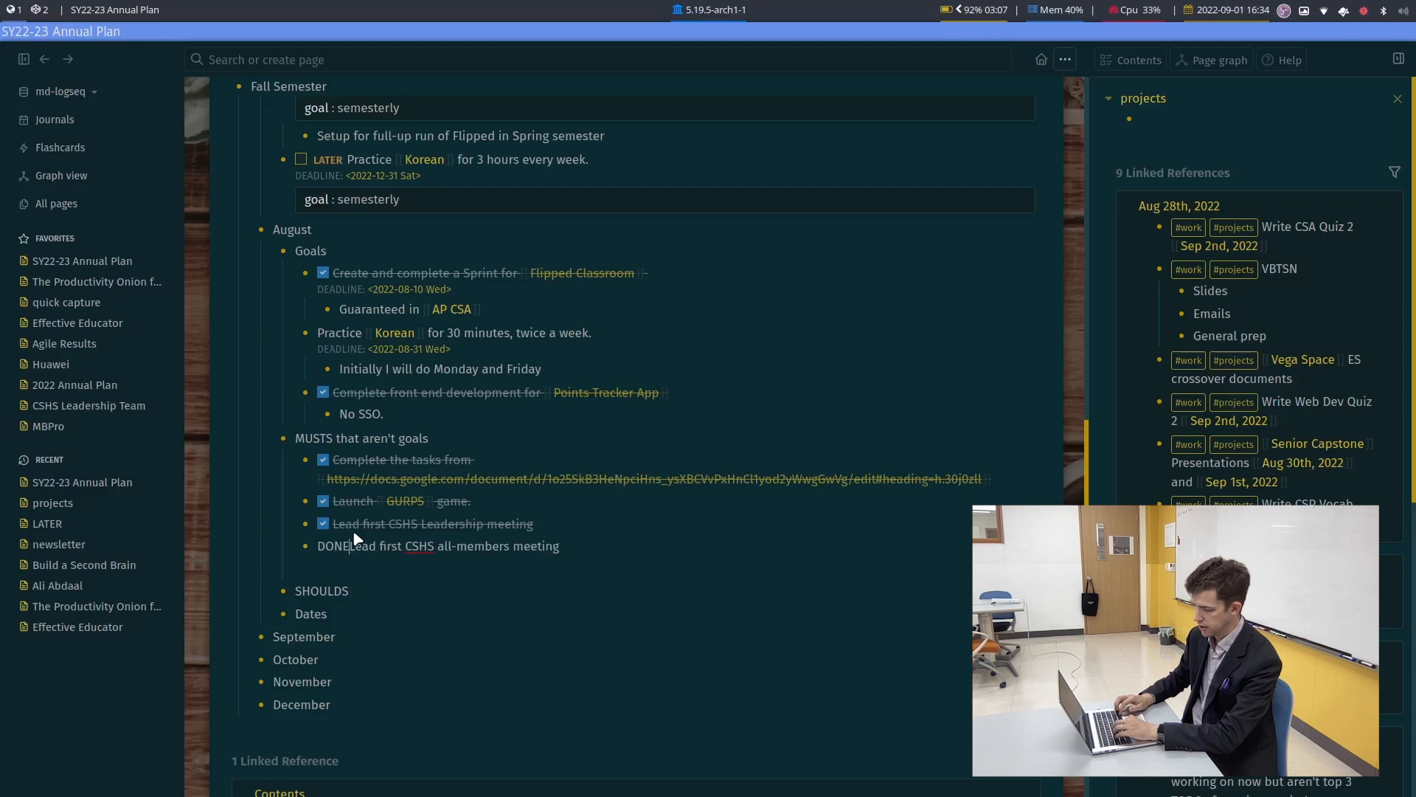
key(Down)
key(BackSpace)
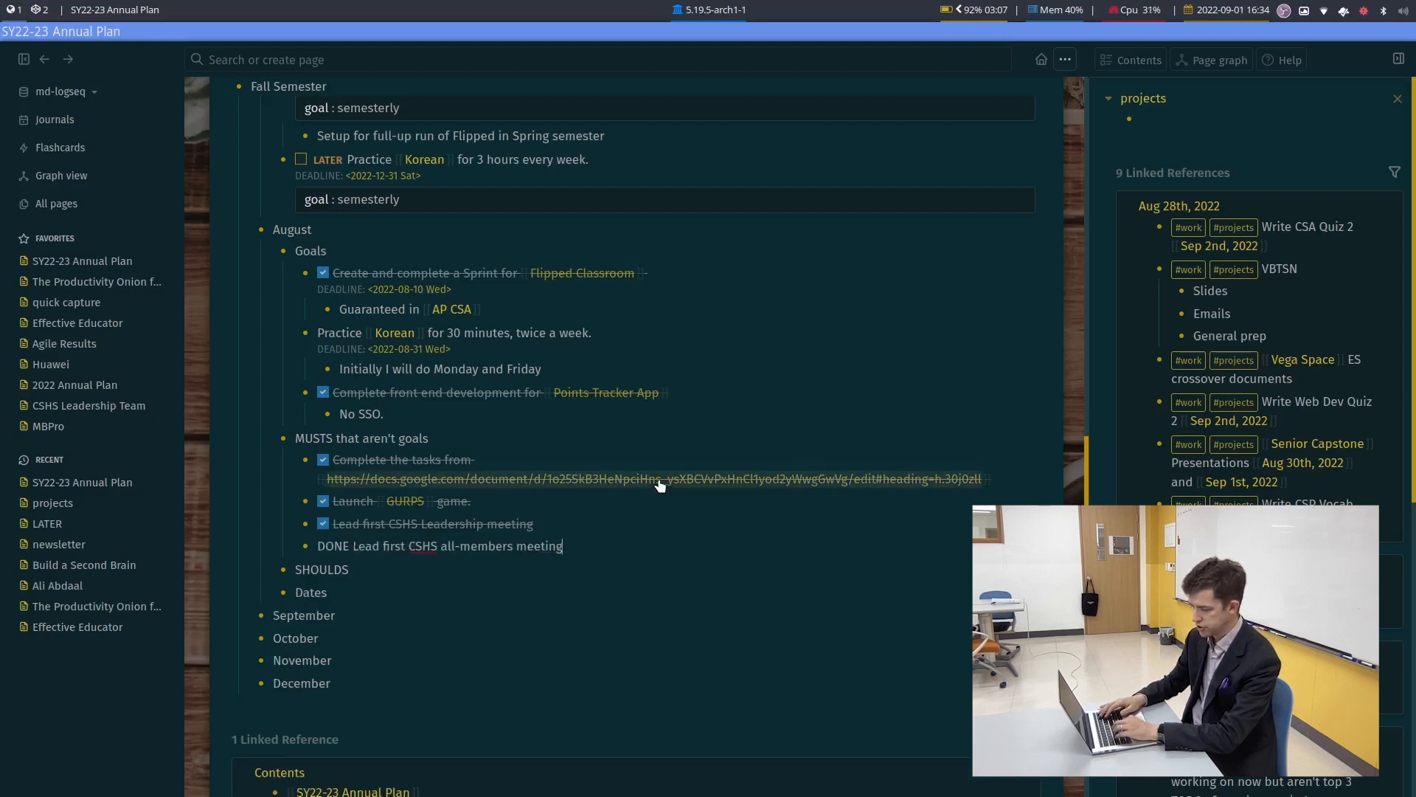
Close the projects page in the sidebar
scroll(1183, 446, down, 5)
scroll(1180, 413, up, 5)
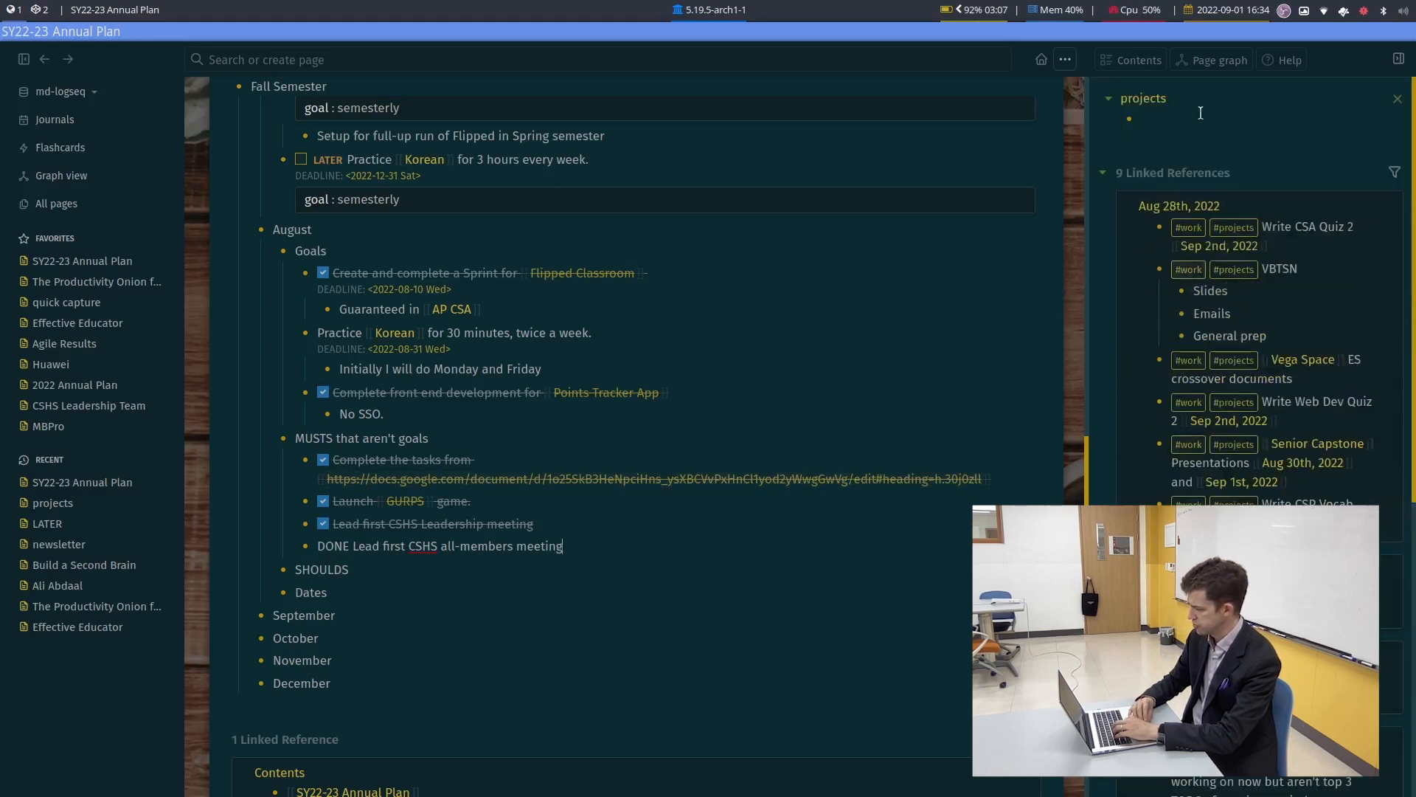
click(1396, 99)
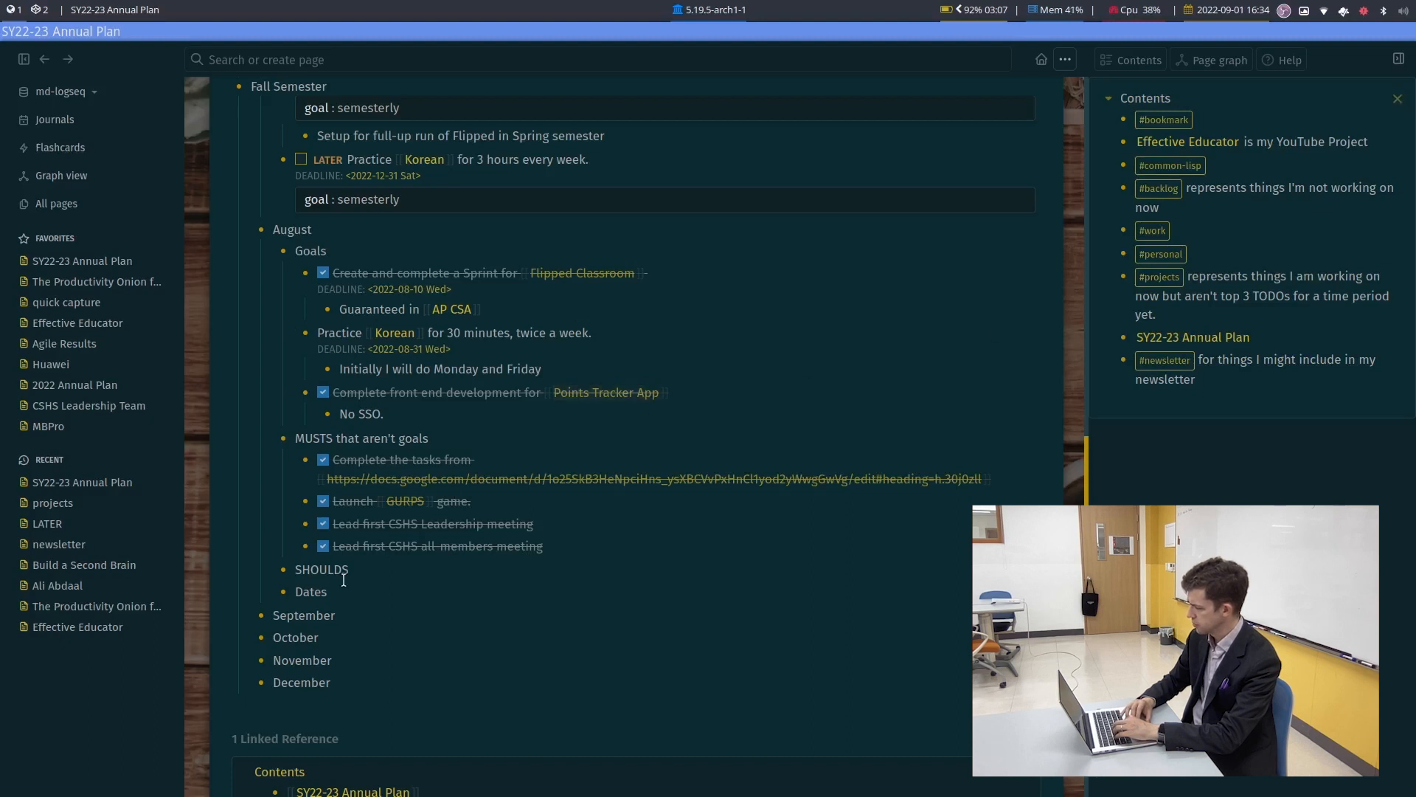
Add a nested "Goals" block under September
click(354, 616)
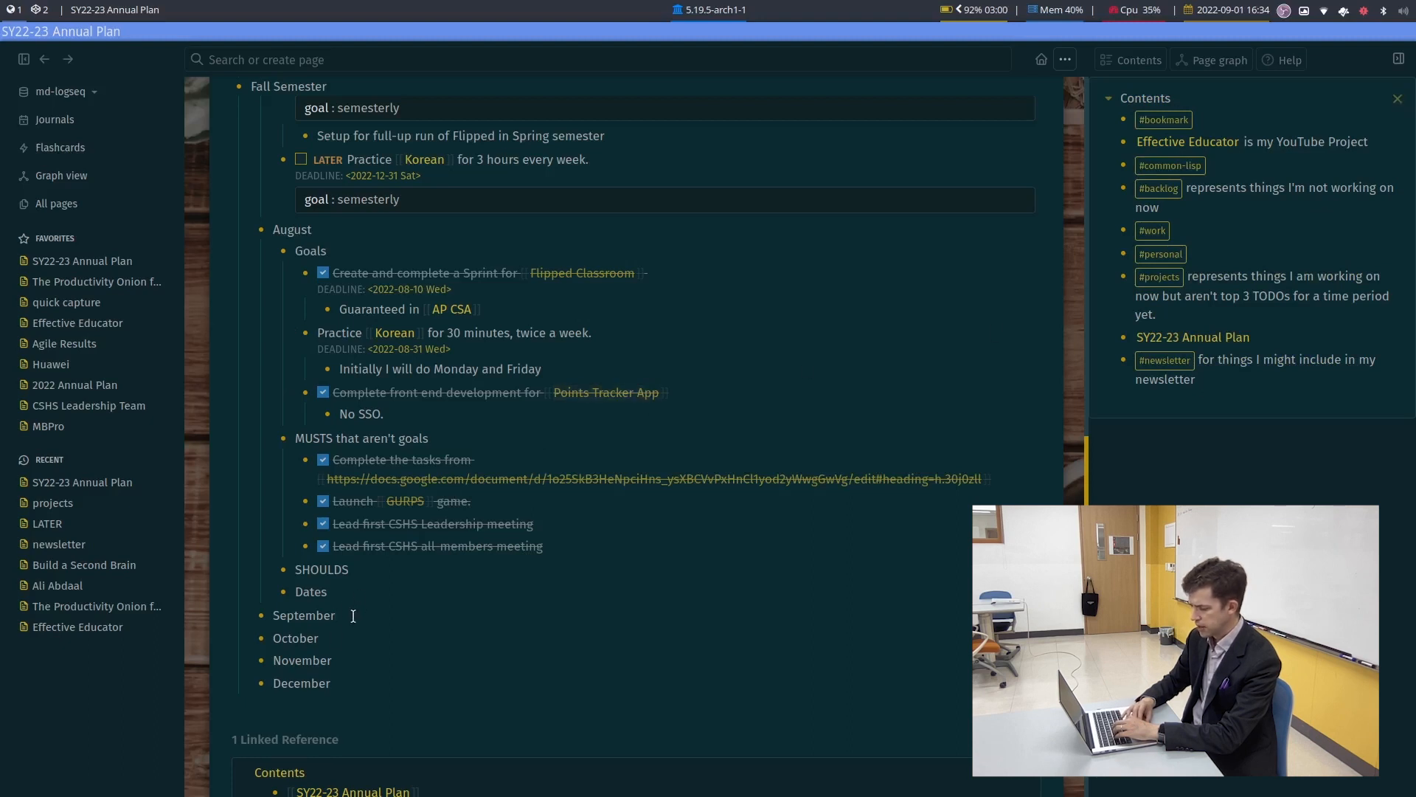
key(Return)
key(Tab)
text(Goals)
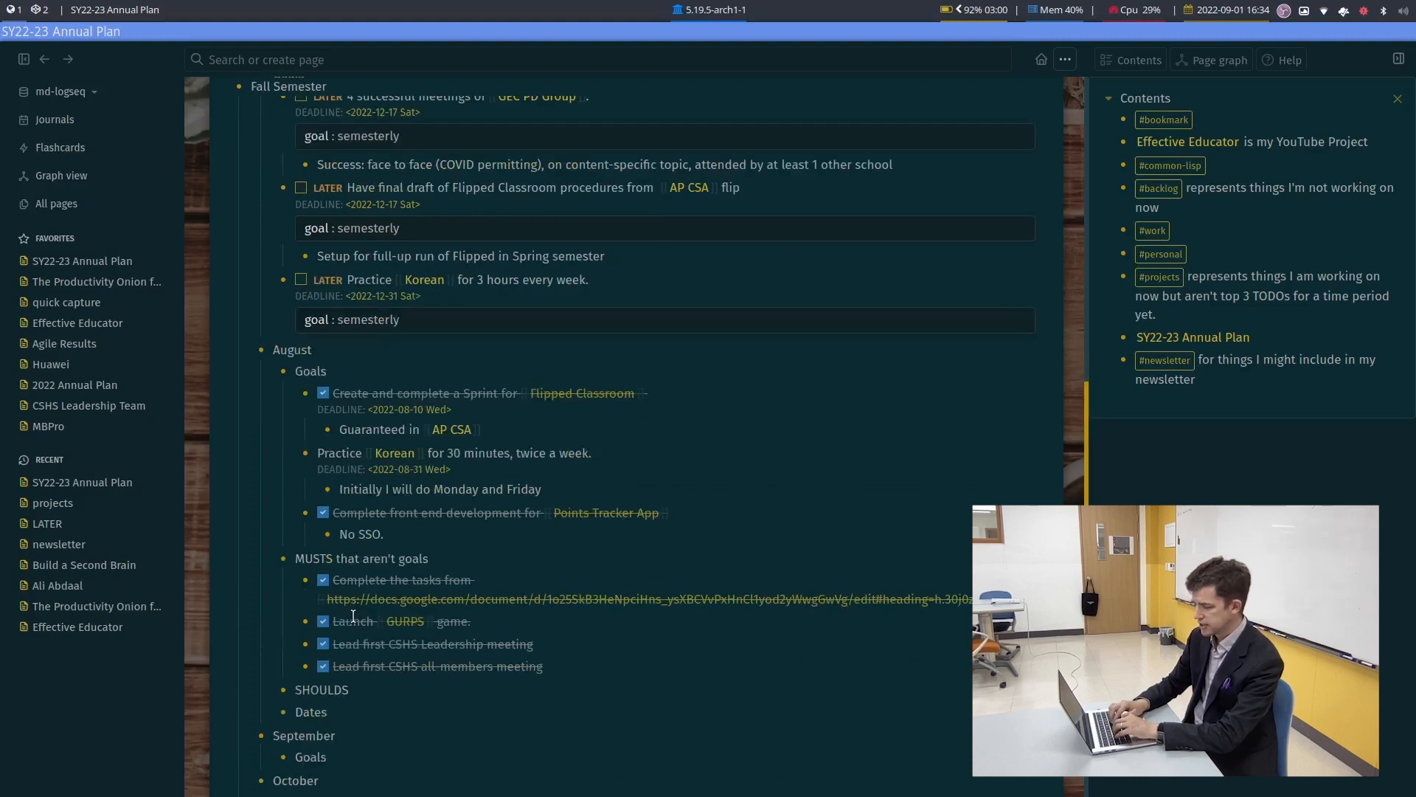
Add the task "LATER Complete [[Points Tracker App]]" under the September goals, linking the existing page
key(Return)
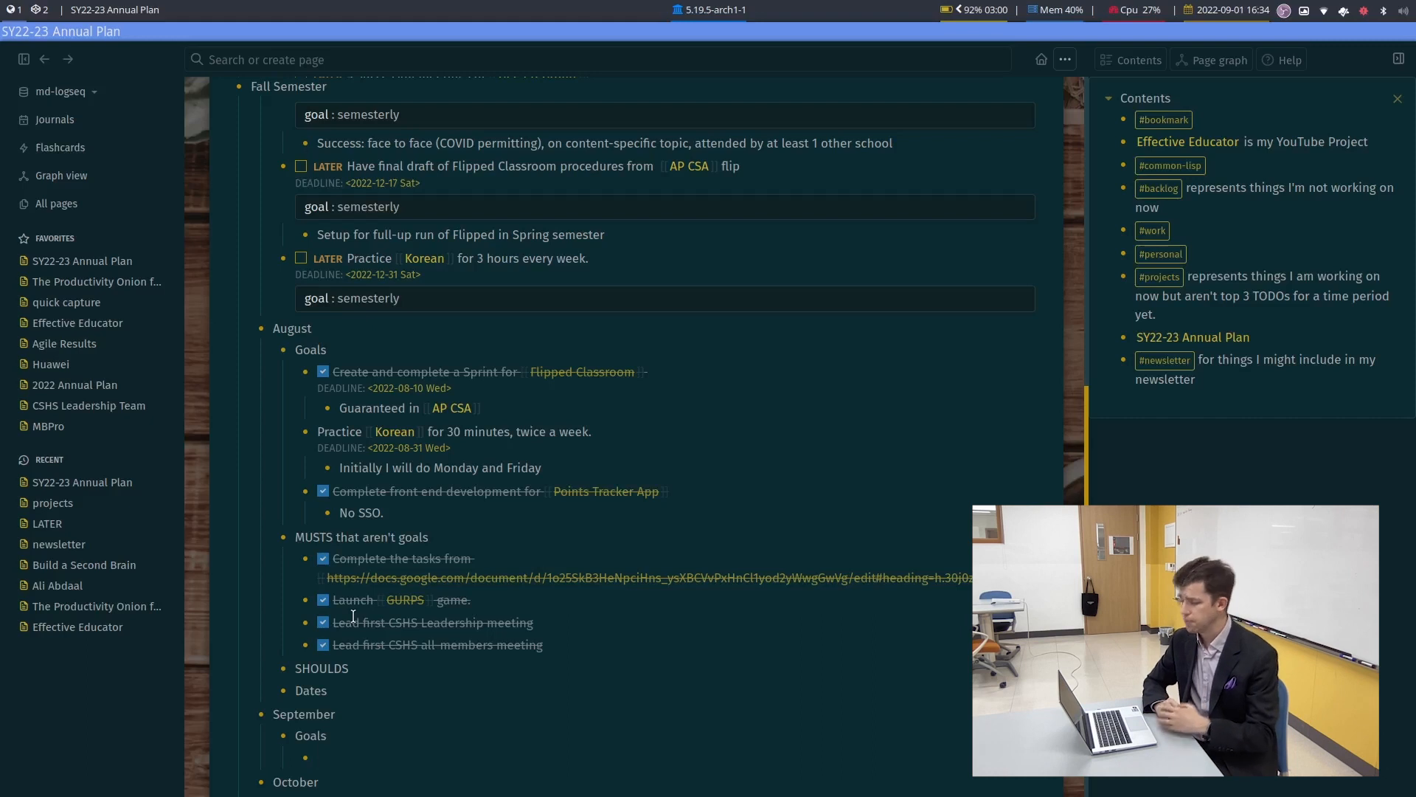
text(LATE)
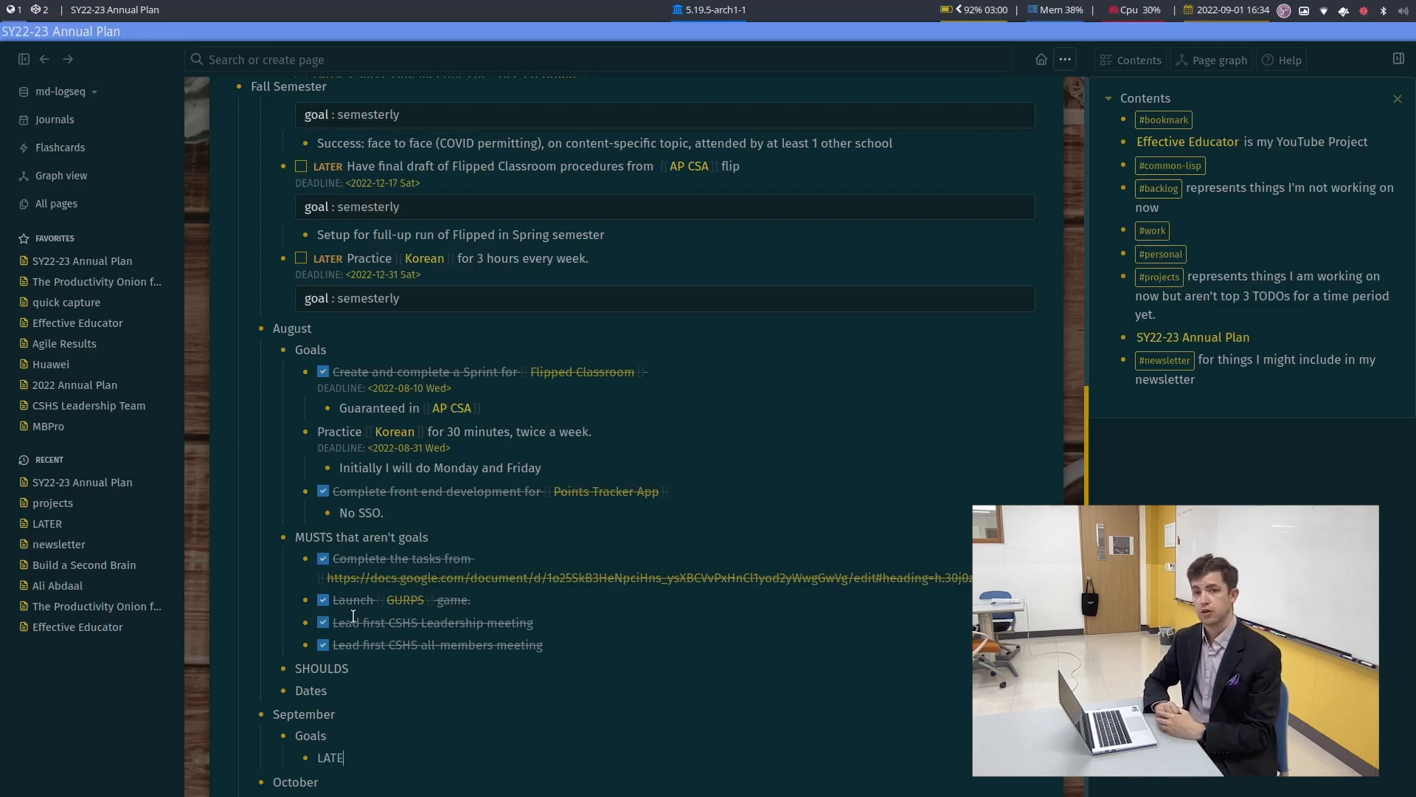
text(R Co)
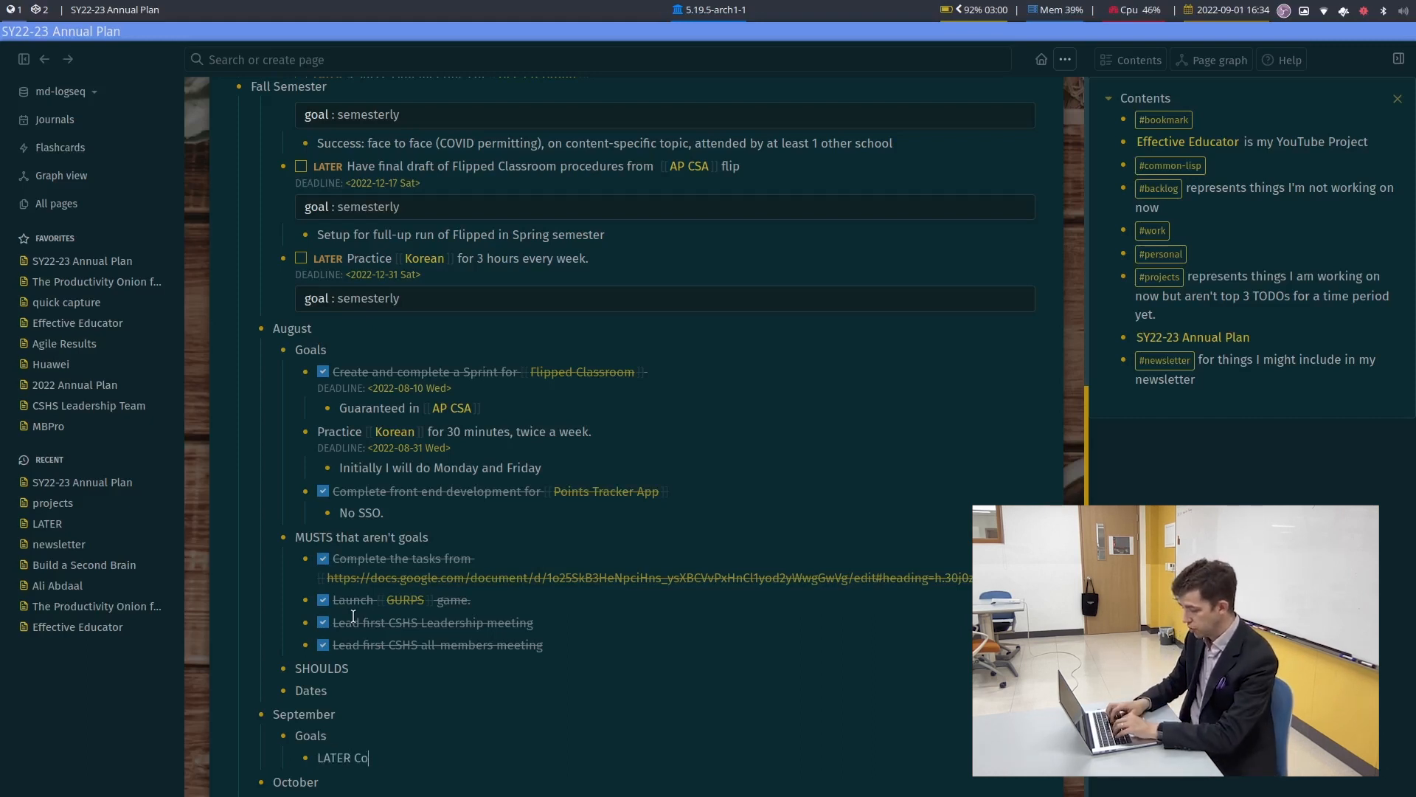
text(mplete [[Points)
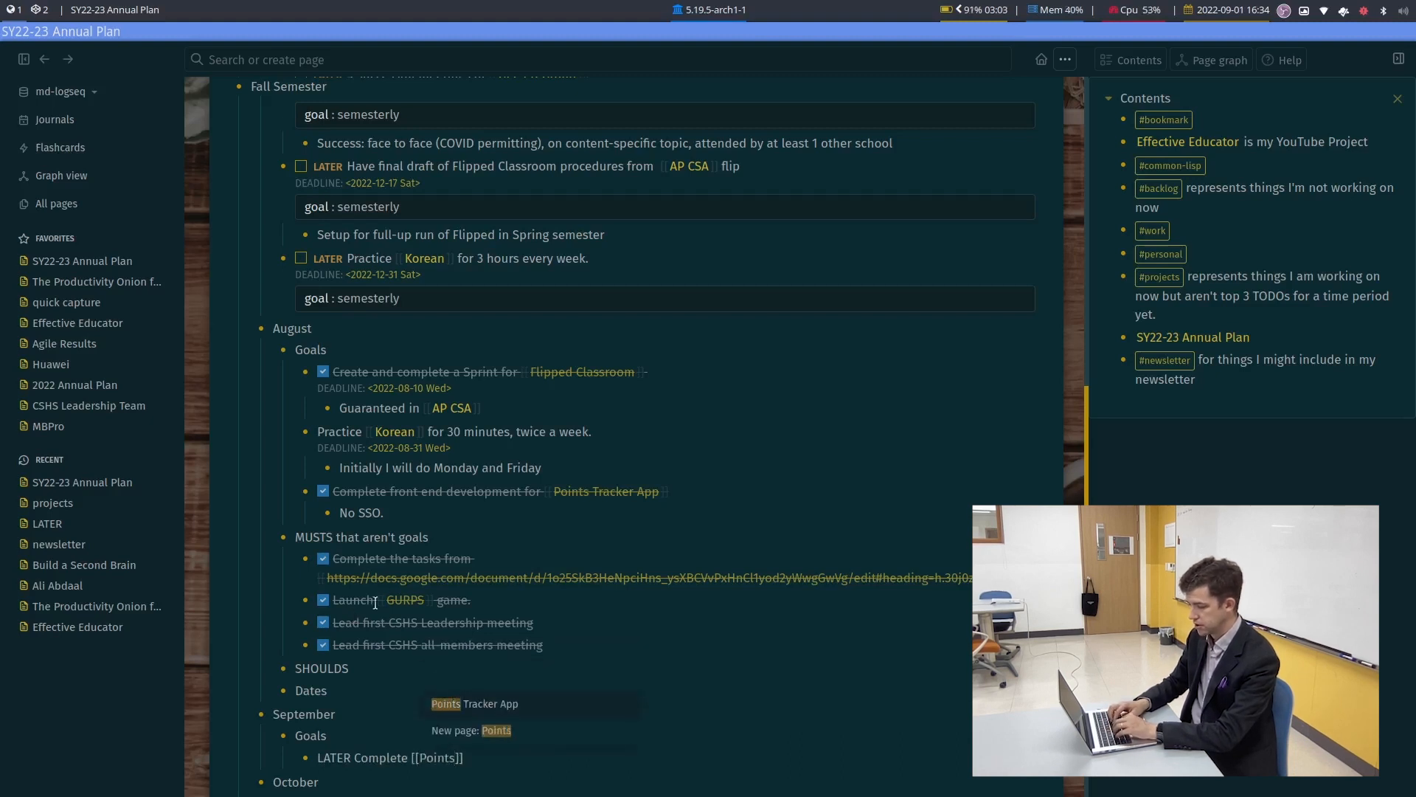
click(494, 706)
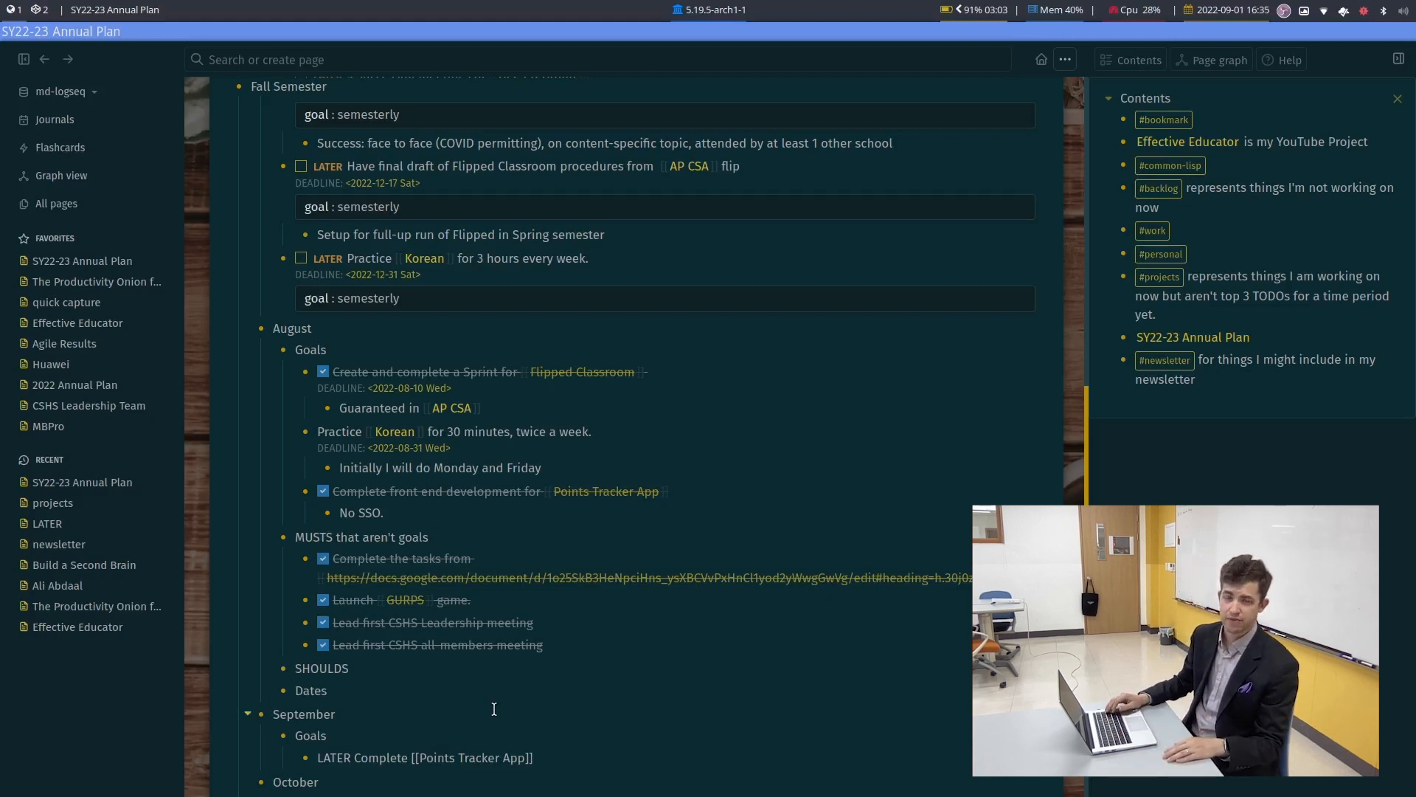
Schedule the September Points Tracker App task for September 30, 2022
text(/sch)
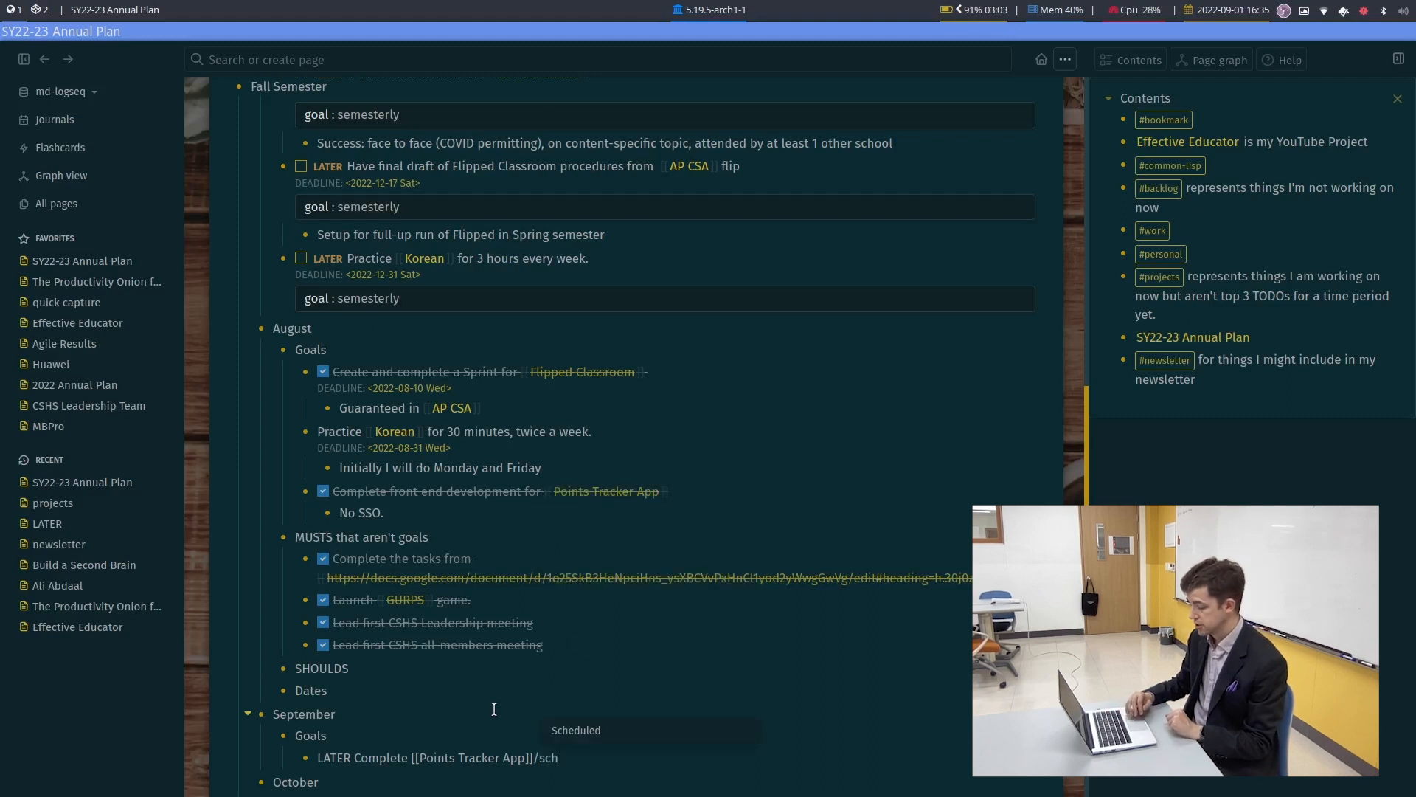
click(586, 738)
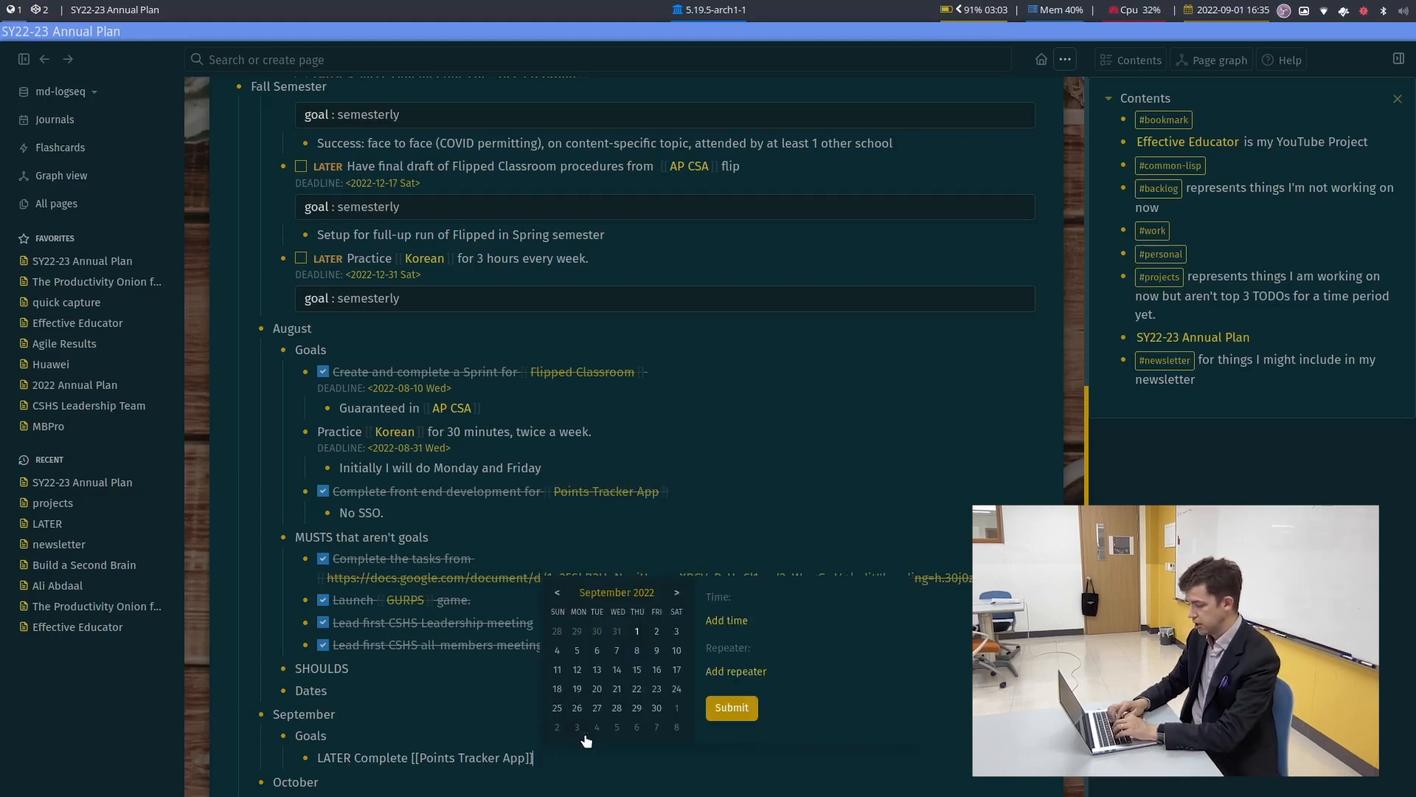
click(659, 709)
click(732, 708)
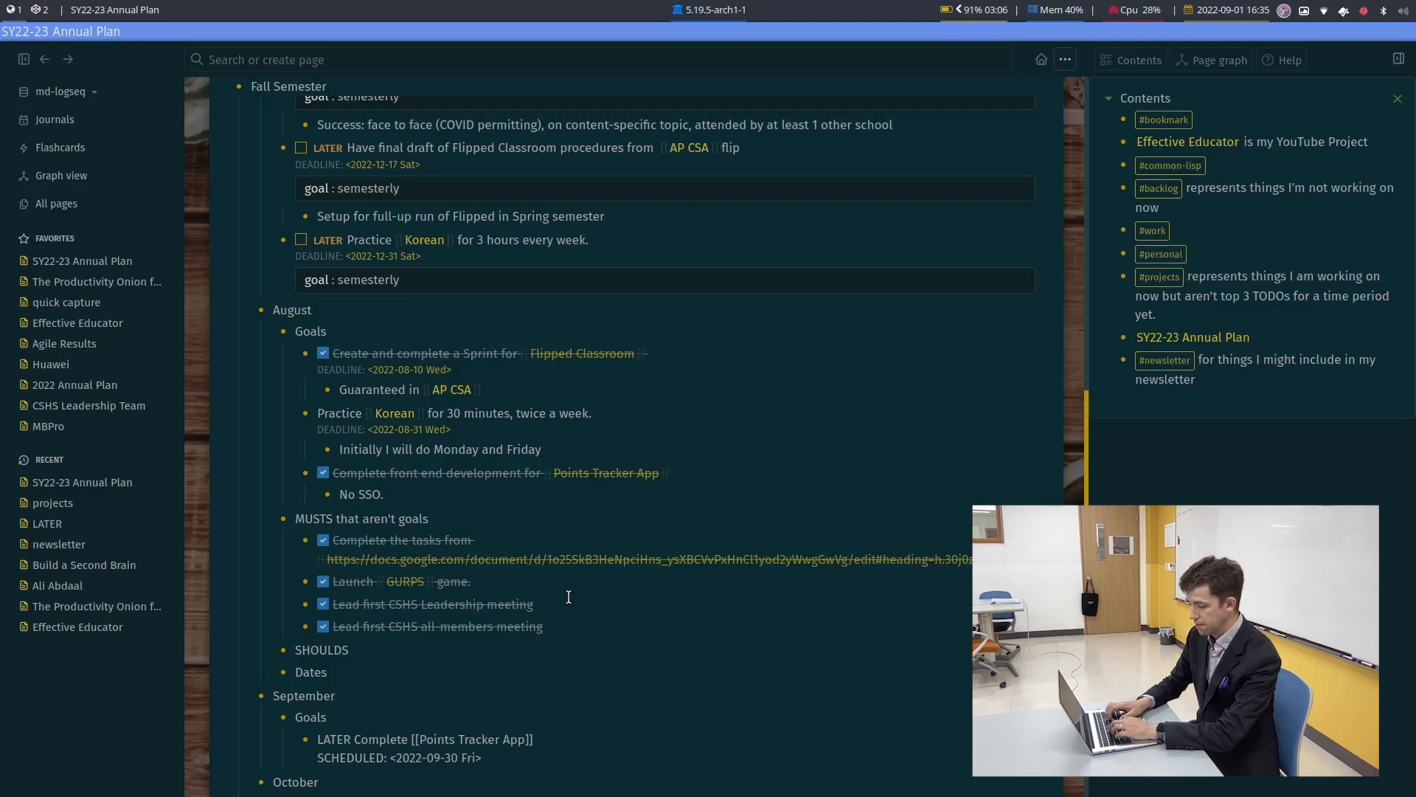
Add a second September goal reading "LATER Strong start to my CSS Class"
key(Return)
text(LATER)
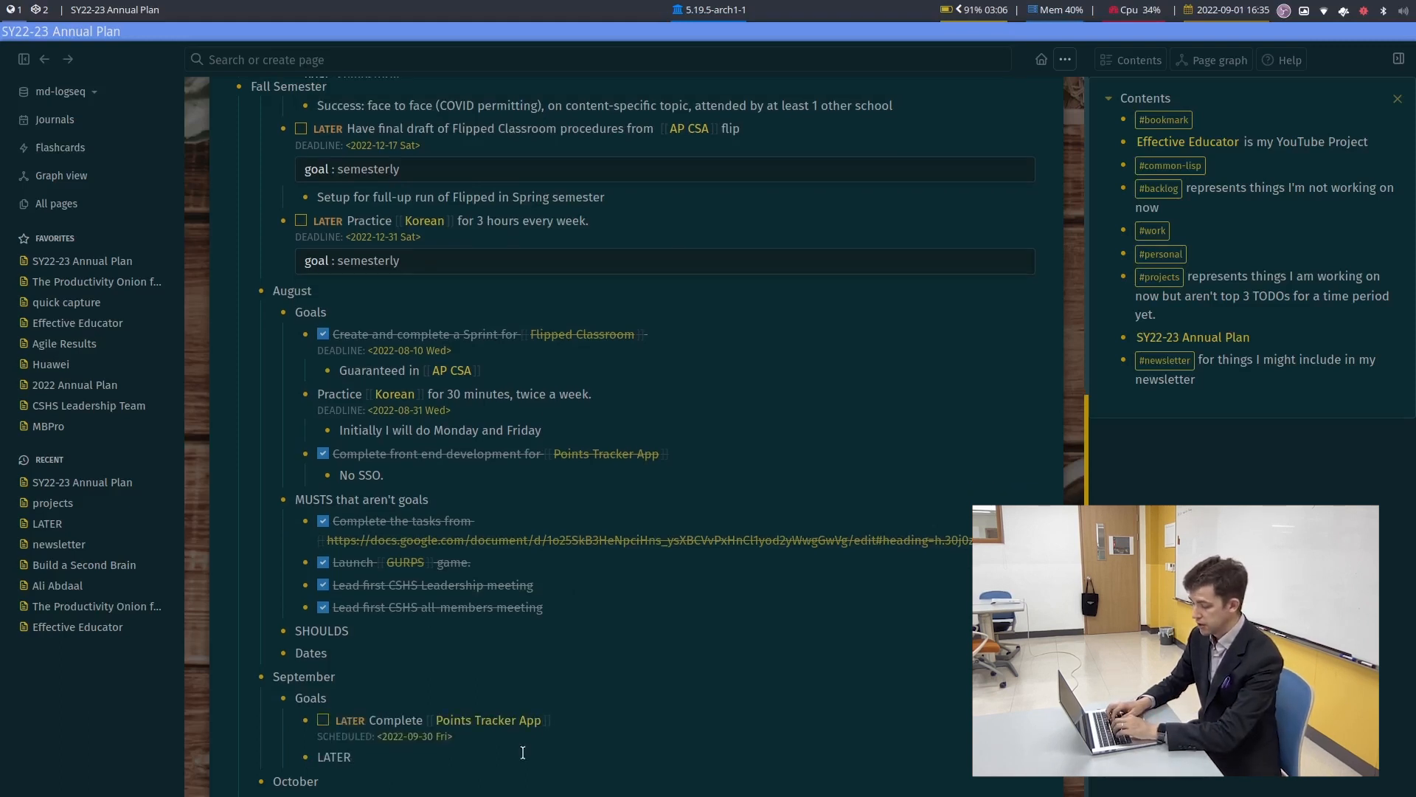
text( Strong start)
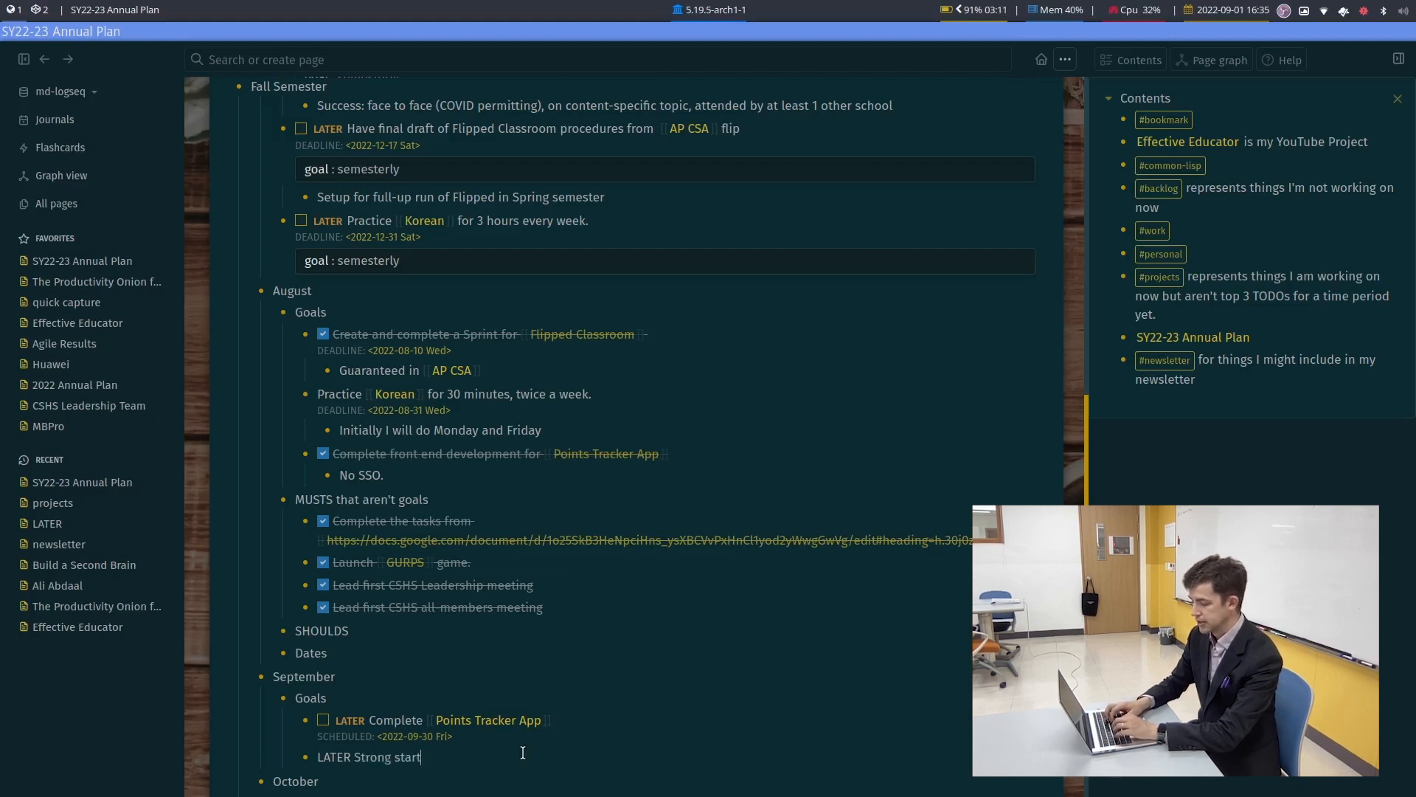
text( to my CSS )
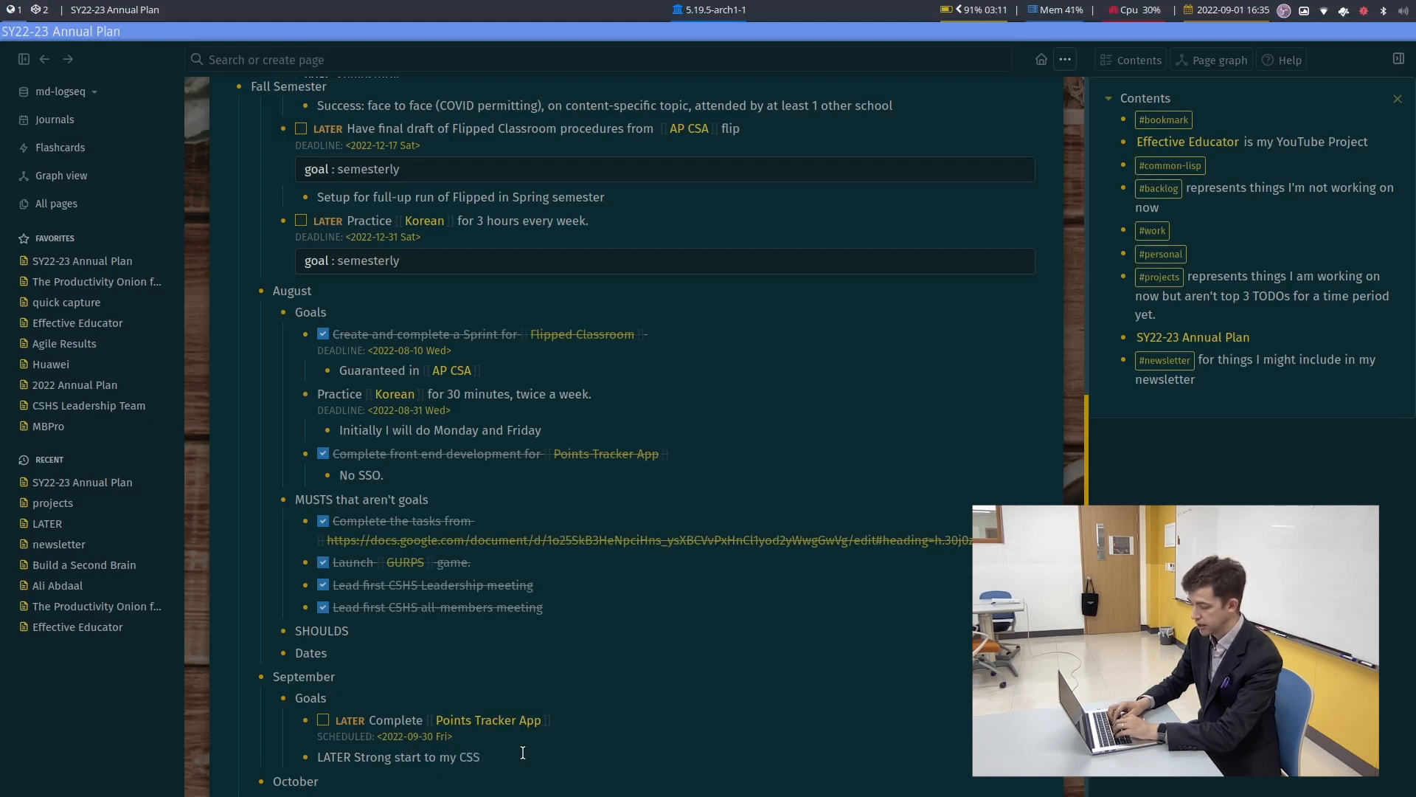
text(Class)
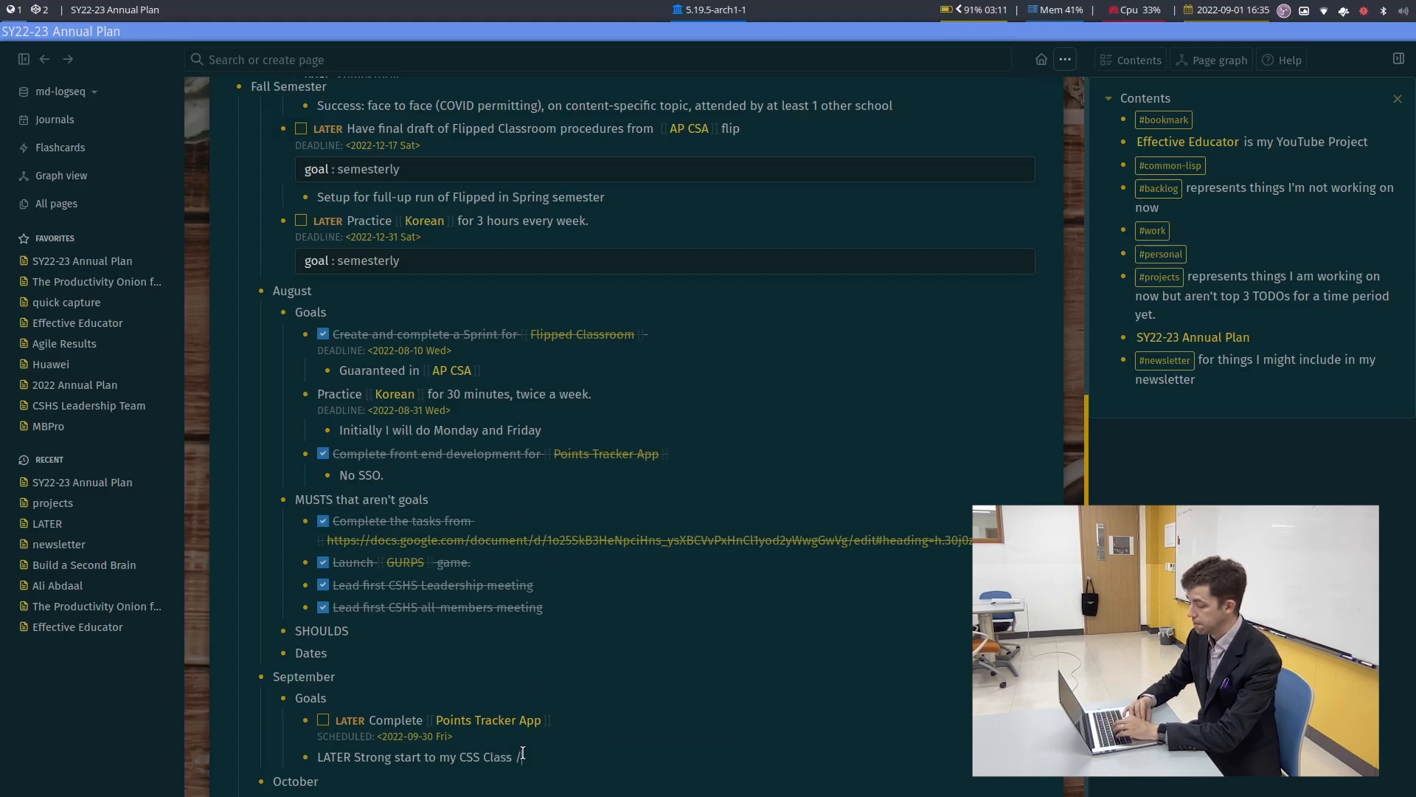
Schedule the September CSS Class goal for September 10, 2022
text( /sch)
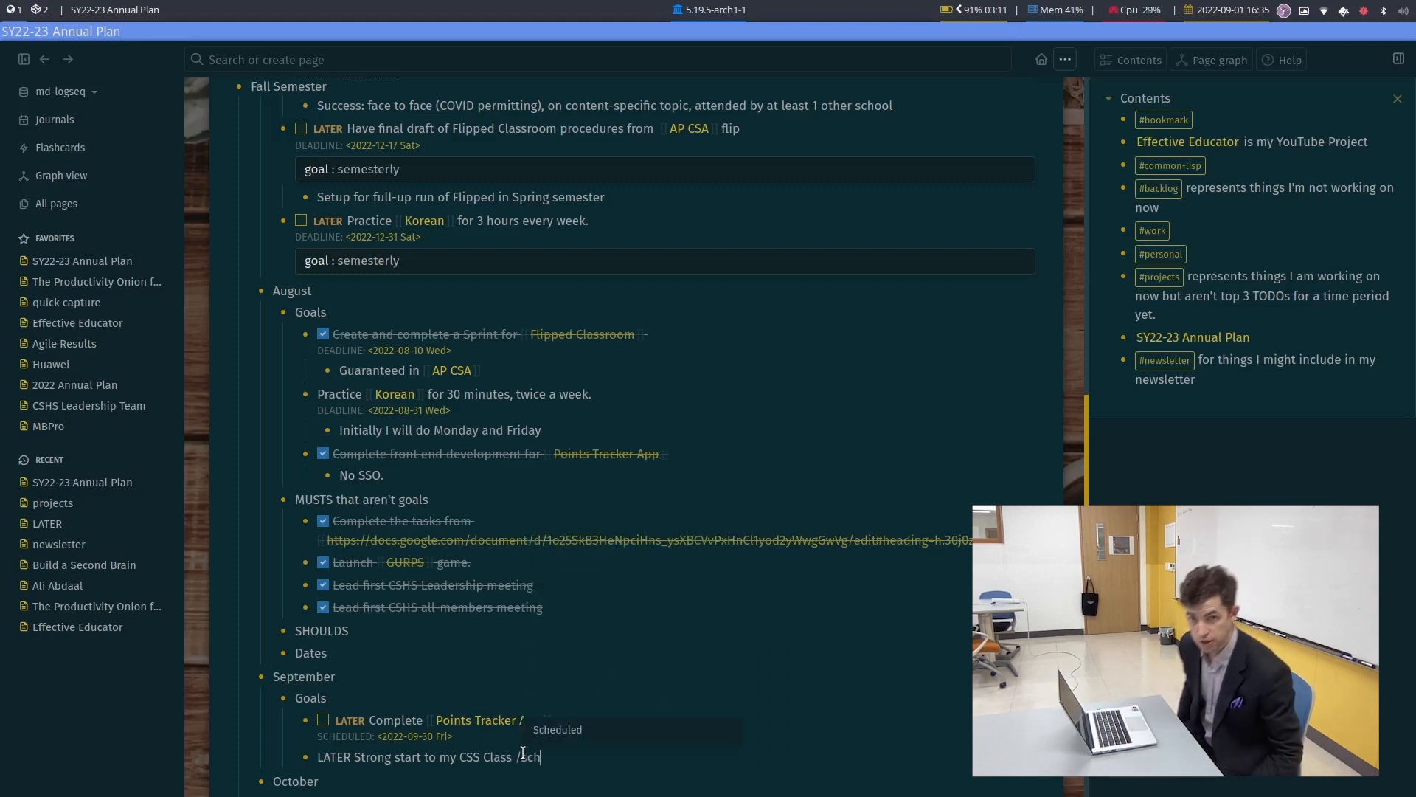
click(565, 731)
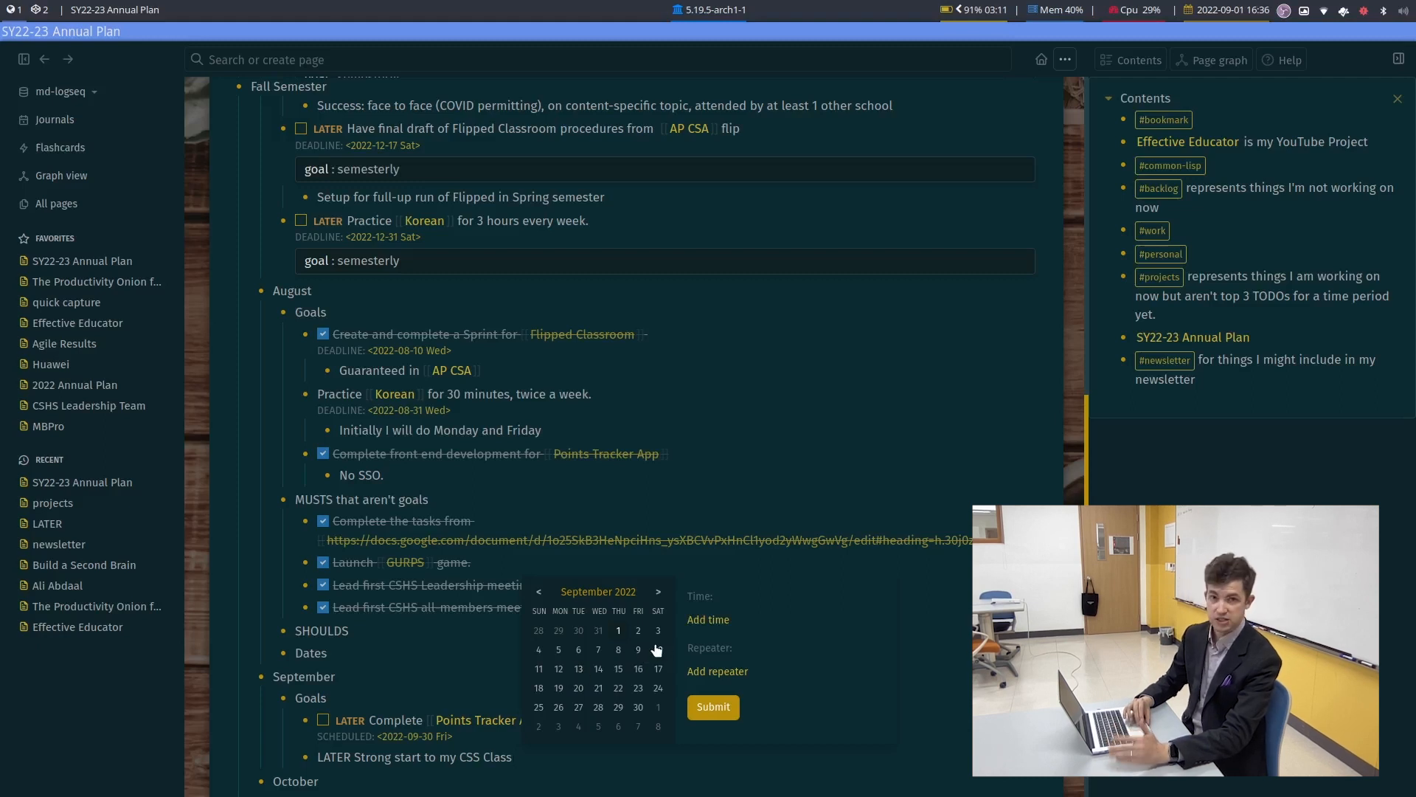
click(719, 713)
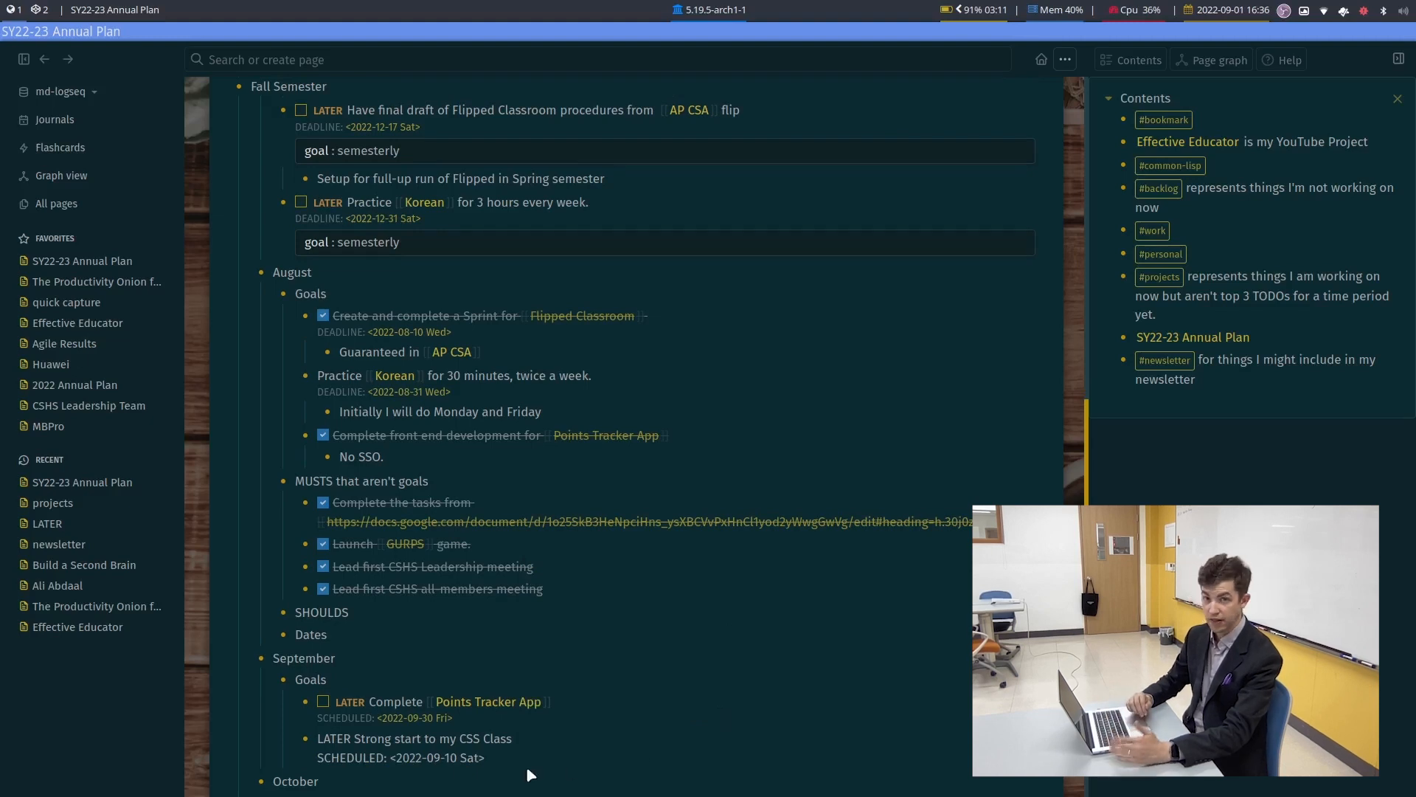
key(Return)
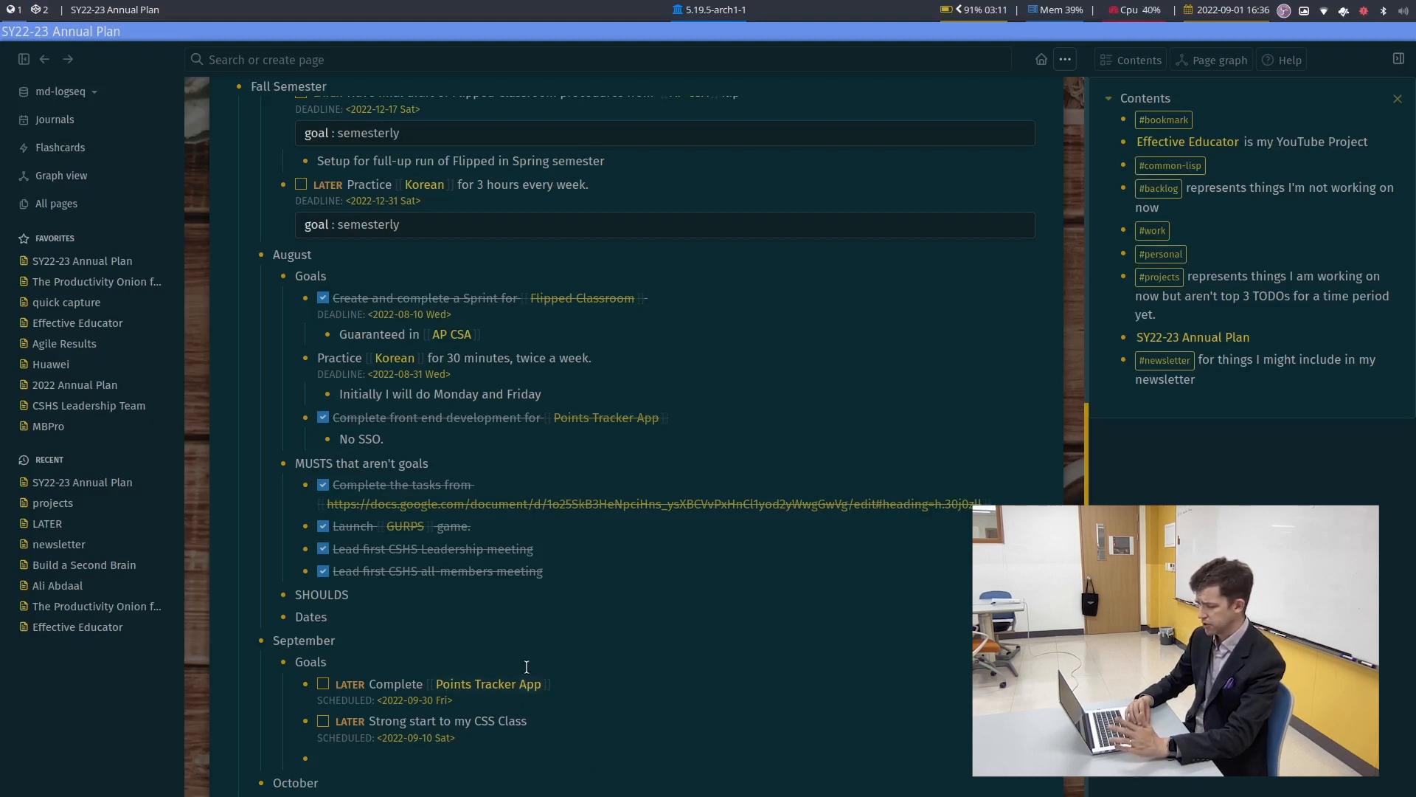
Write "LATER Complete a video editing tutorial in" as the third goal under September
scroll(467, 532, down, 1)
scroll(467, 532, up, 3)
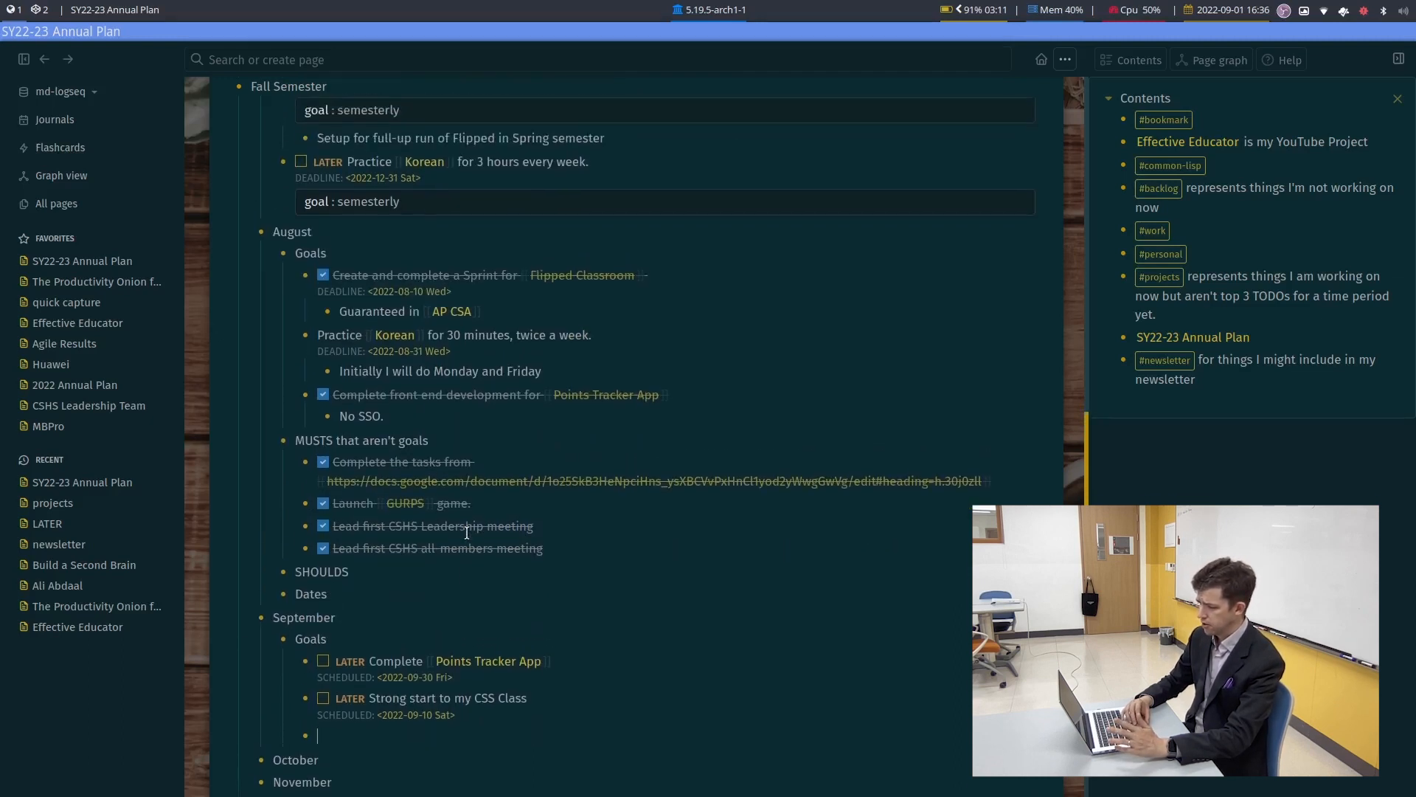
scroll(466, 531, up, 8)
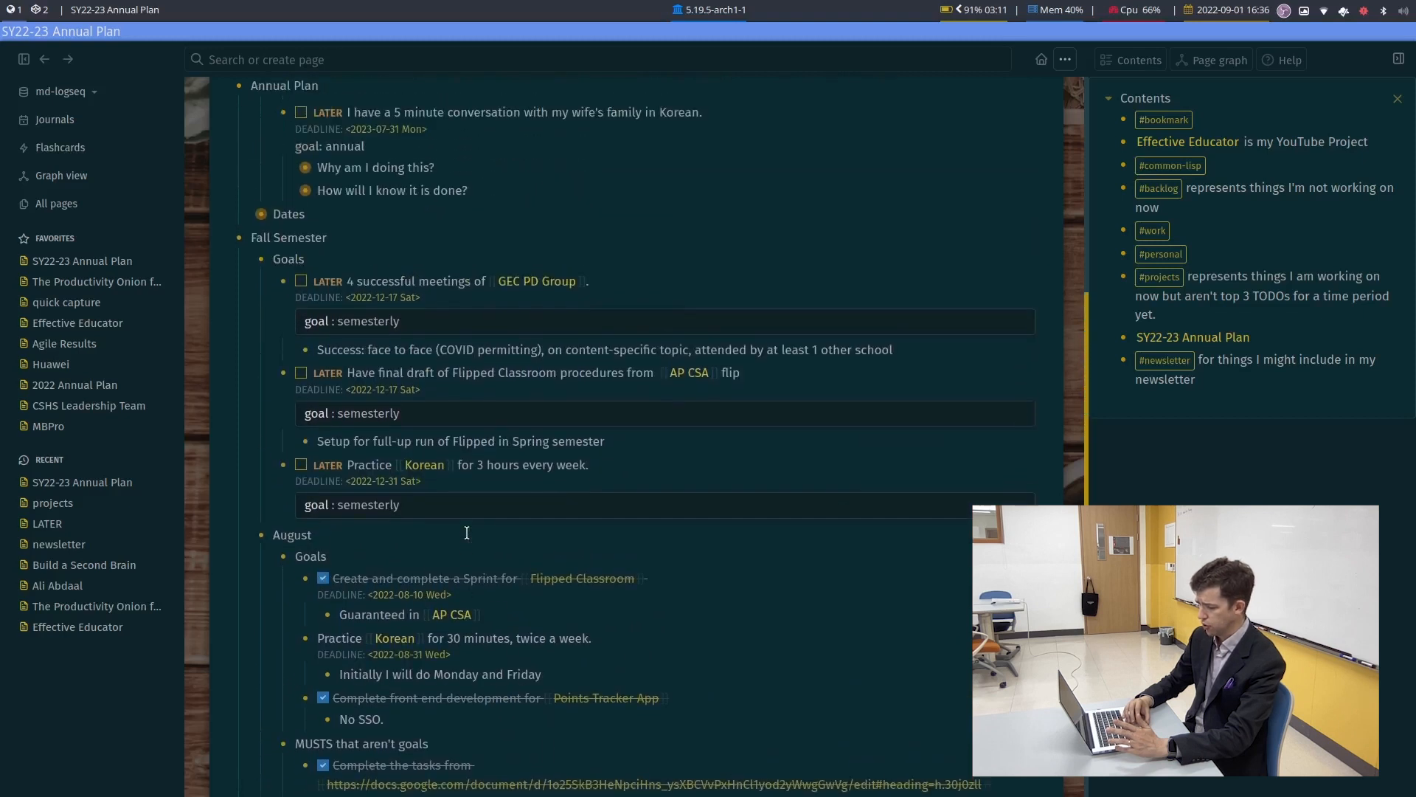
scroll(467, 532, down, 1)
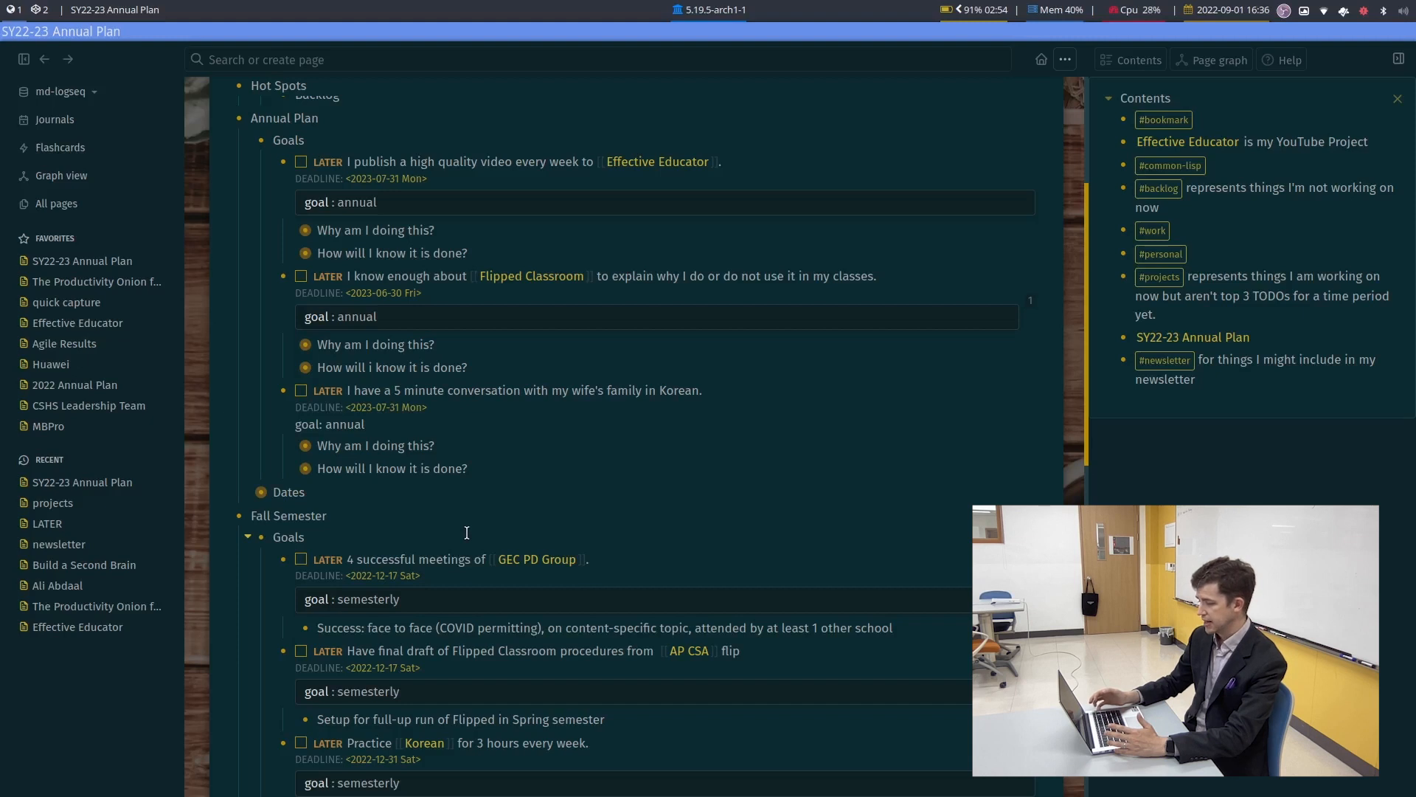
scroll(467, 532, down, 15)
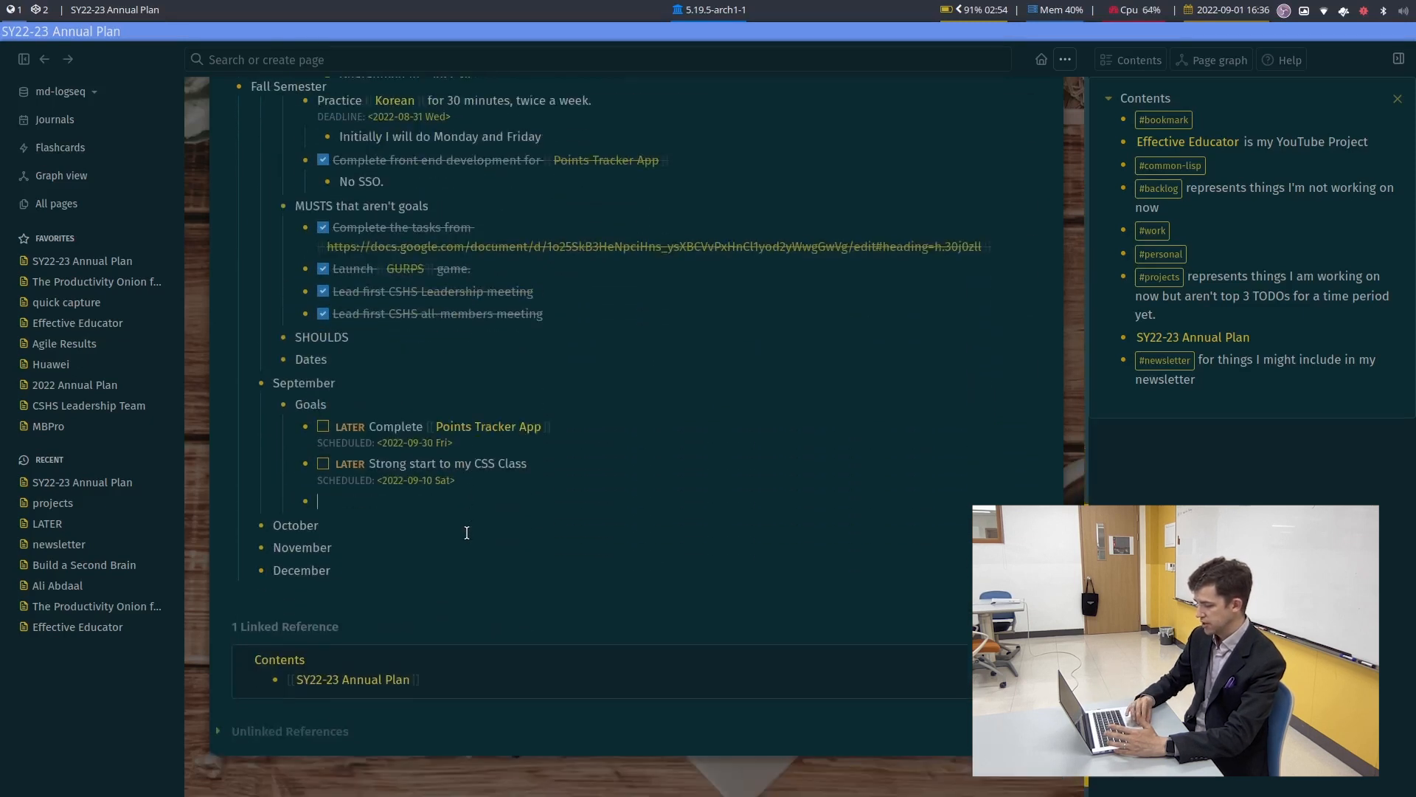
text(LATER )
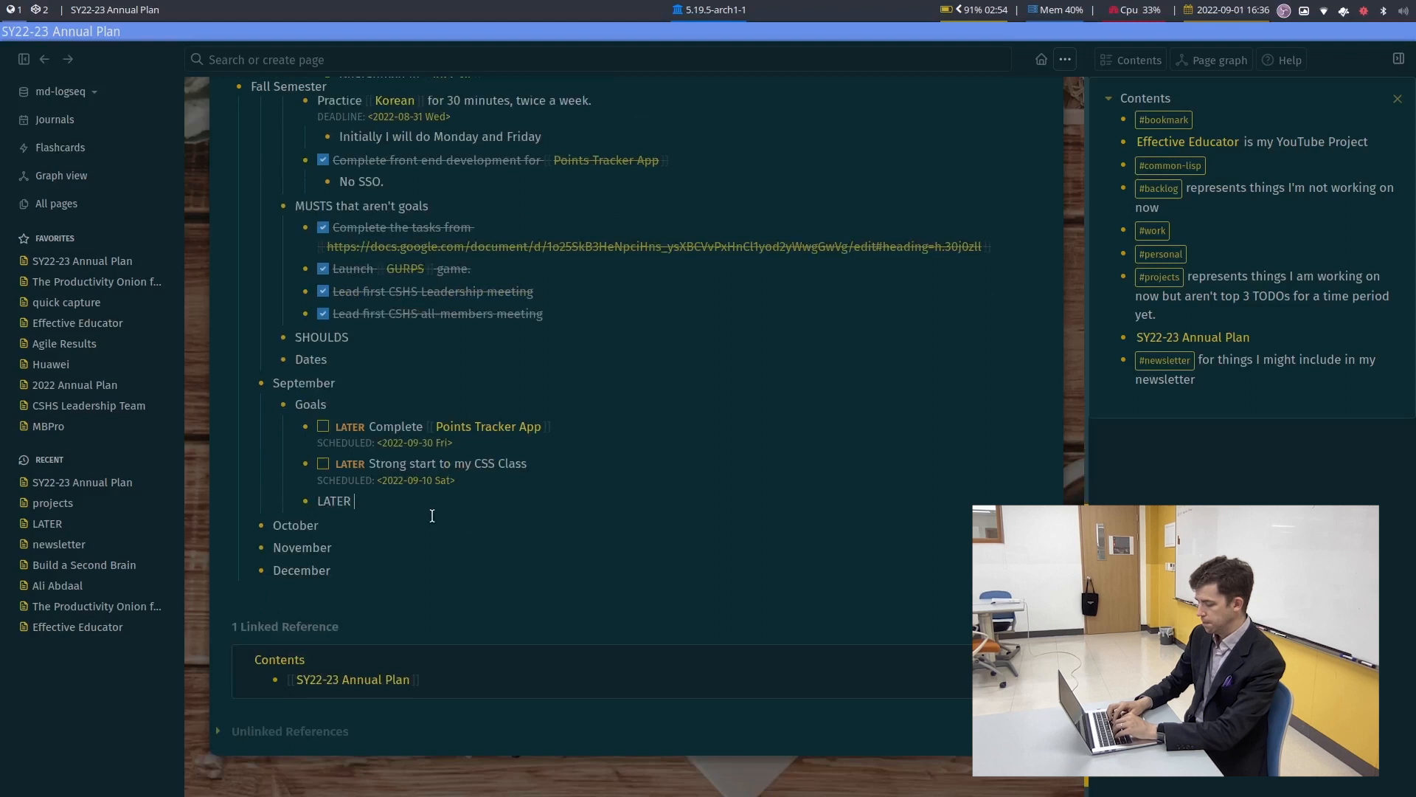
text(S)
key(BackSpace)
text(Complete an)
key(BackSpace)
key(BackSpace)
text(a vd)
key(BackSpace)
text(ideo editing tutorion)
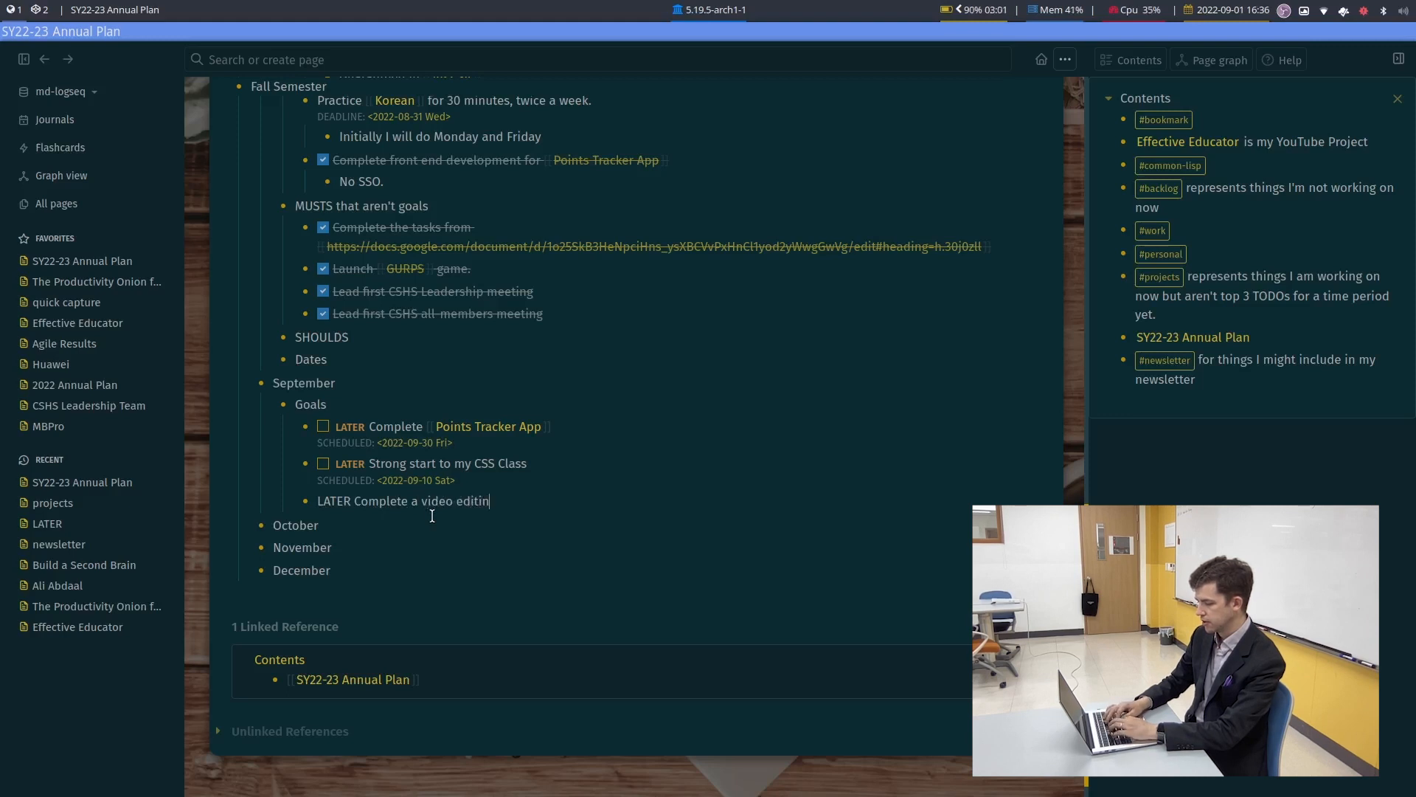
key(BackSpace)
key(BackSpace)
key(BackSpace)
text(al in Adobe)
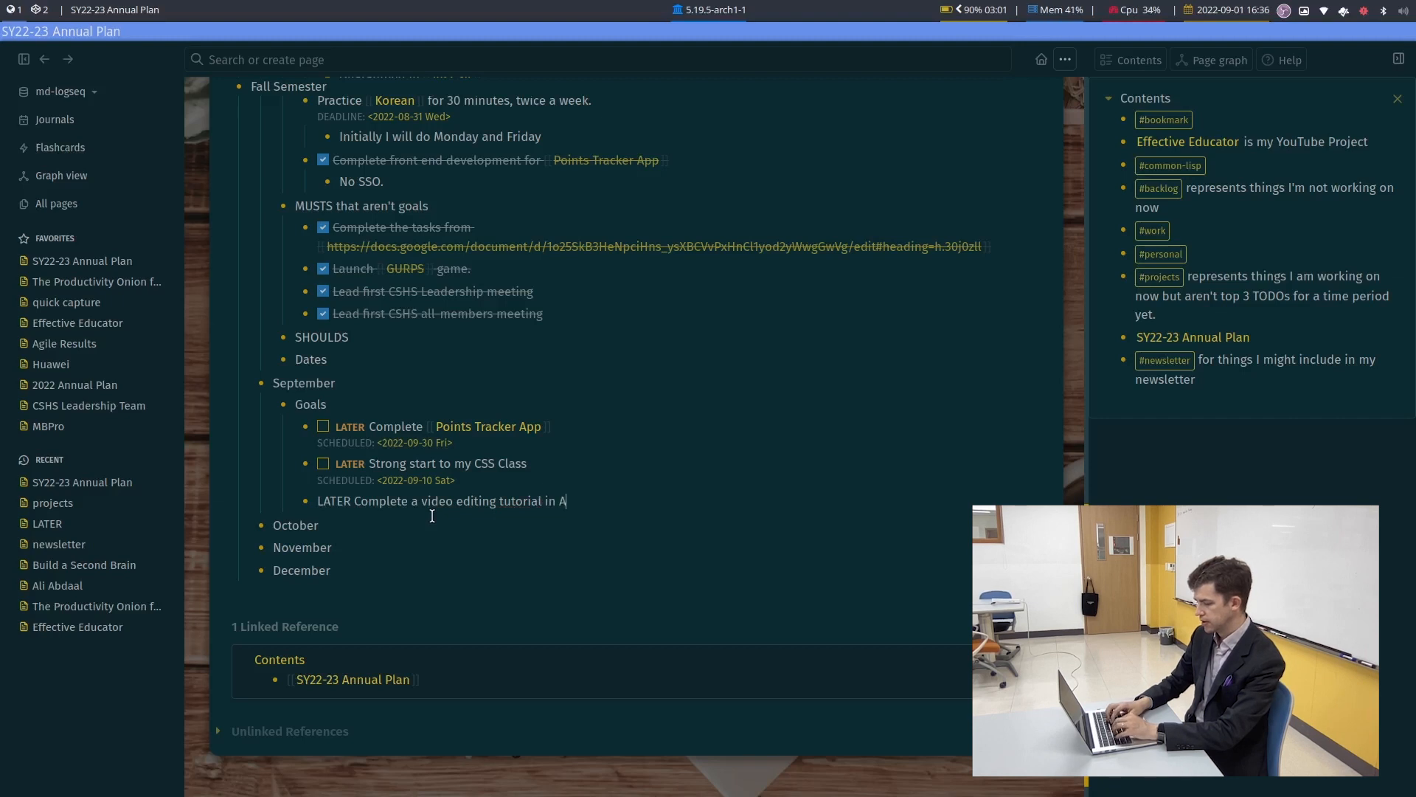
End the video editing tutorial goal with a link to the existing page [[Adobe Premiere]]
key(BackSpace)
key(BackSpace)
key(BackSpace)
key(BackSpace)
key(BackSpace)
text([[)
text(Ab)
text(o)
key(BackSpace)
key(BackSpace)
key(BackSpace)
text(Adobe Pre)
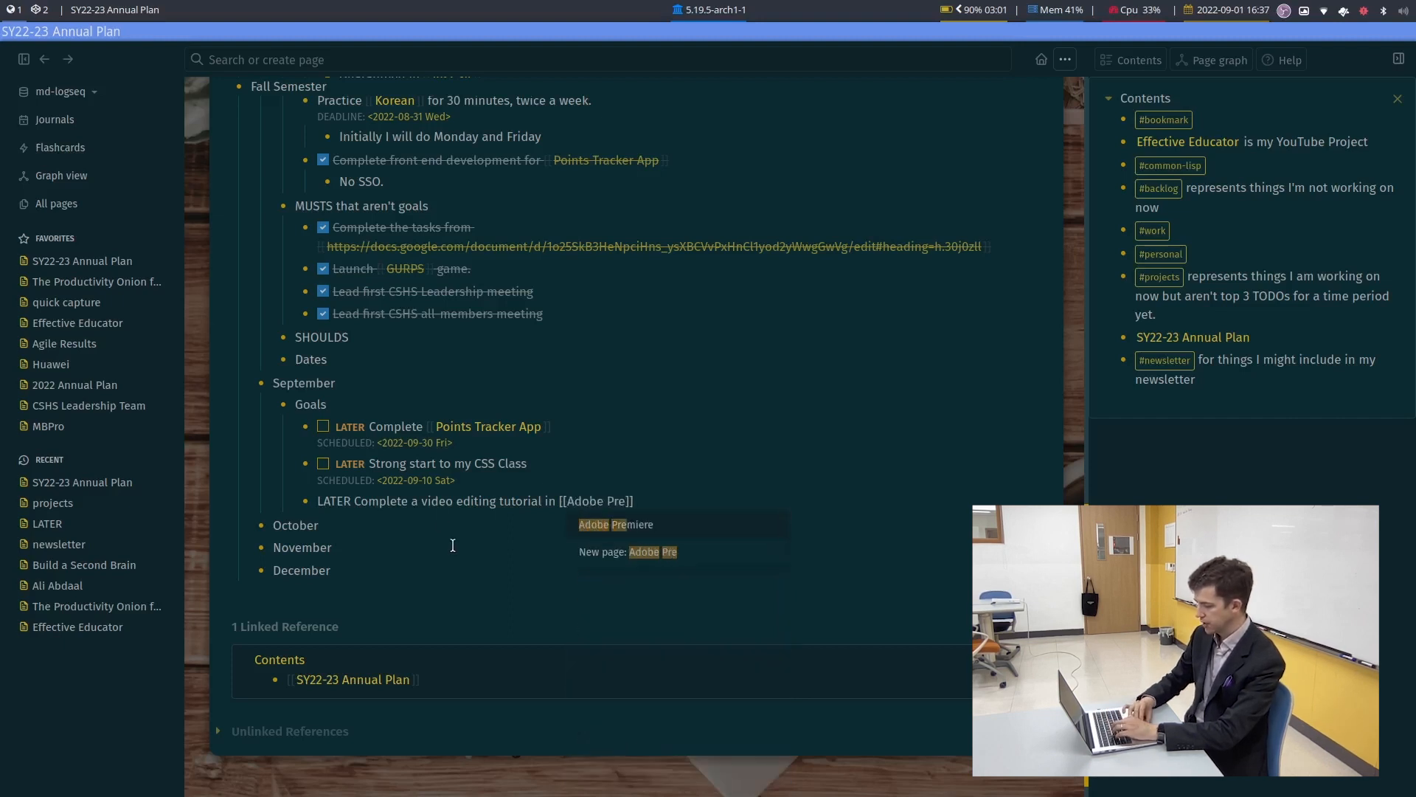
click(637, 523)
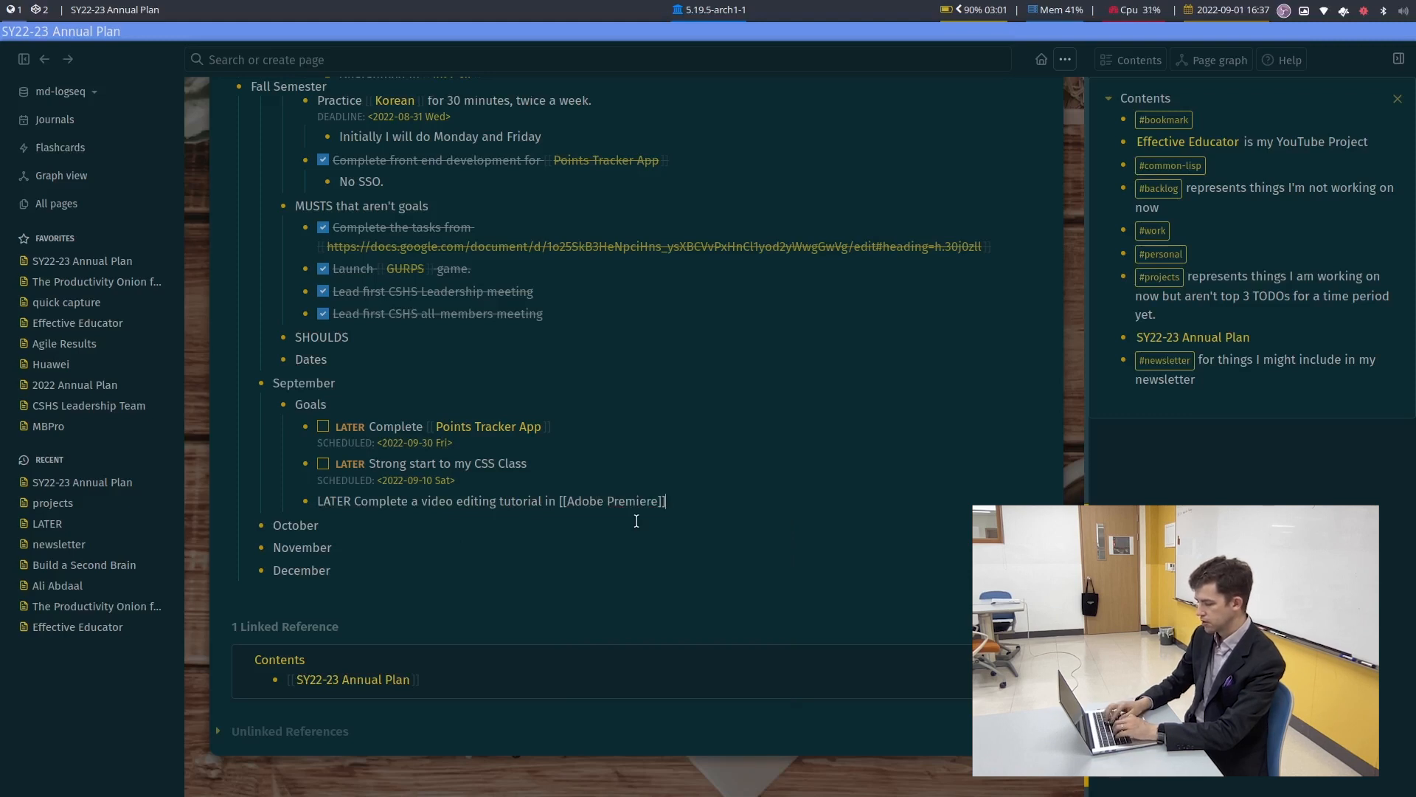
Schedule the Adobe Premiere tutorial goal for September 30, 2022
text(/sch)
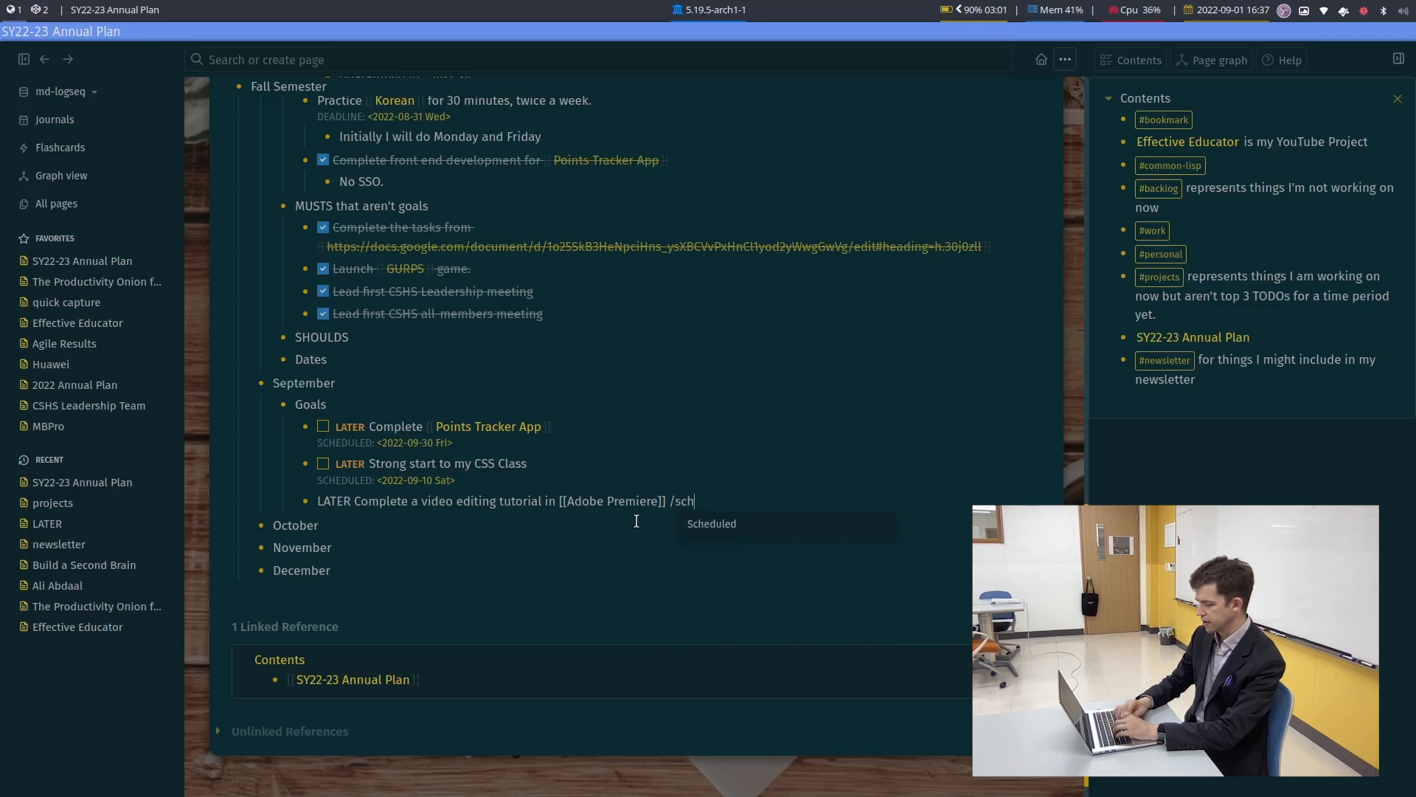
click(725, 526)
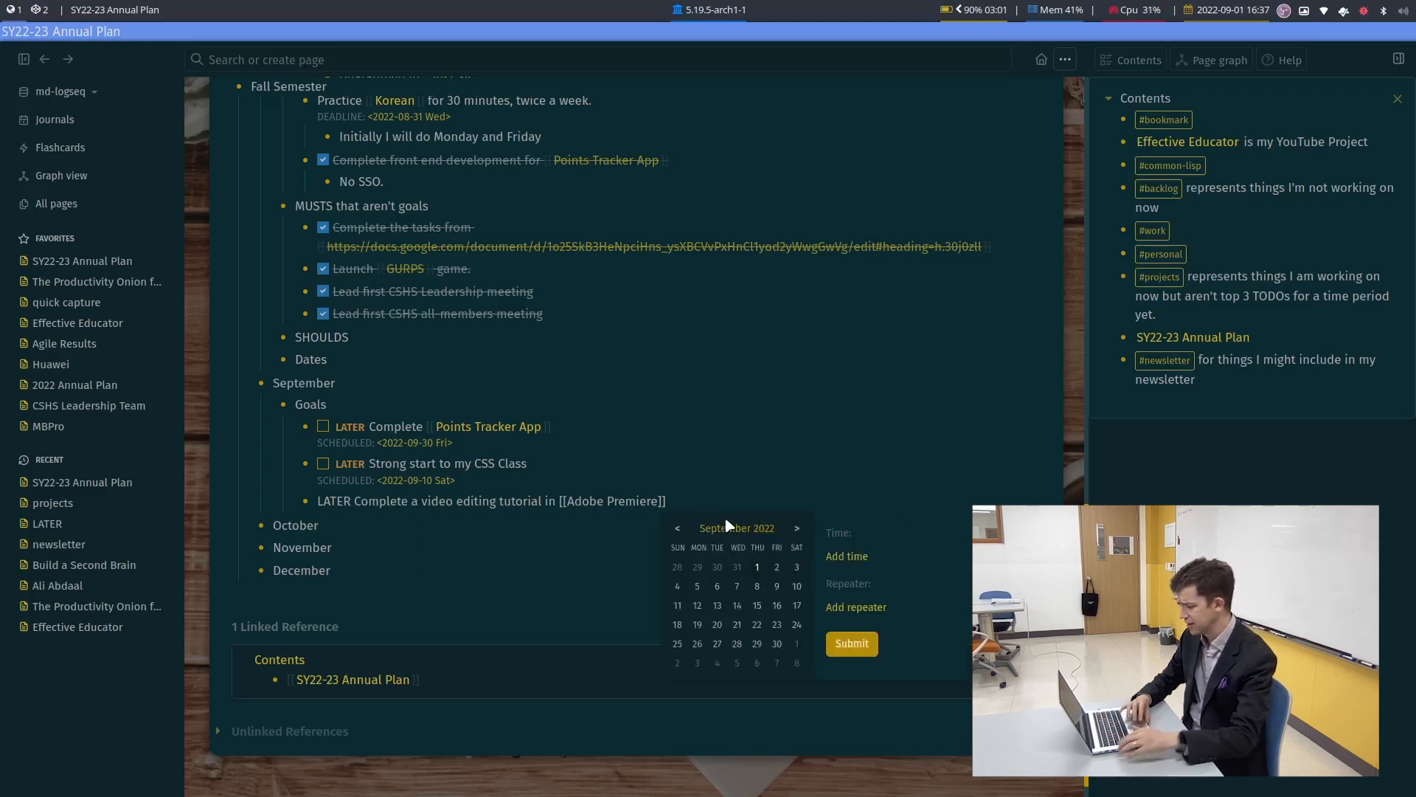
click(776, 645)
click(850, 644)
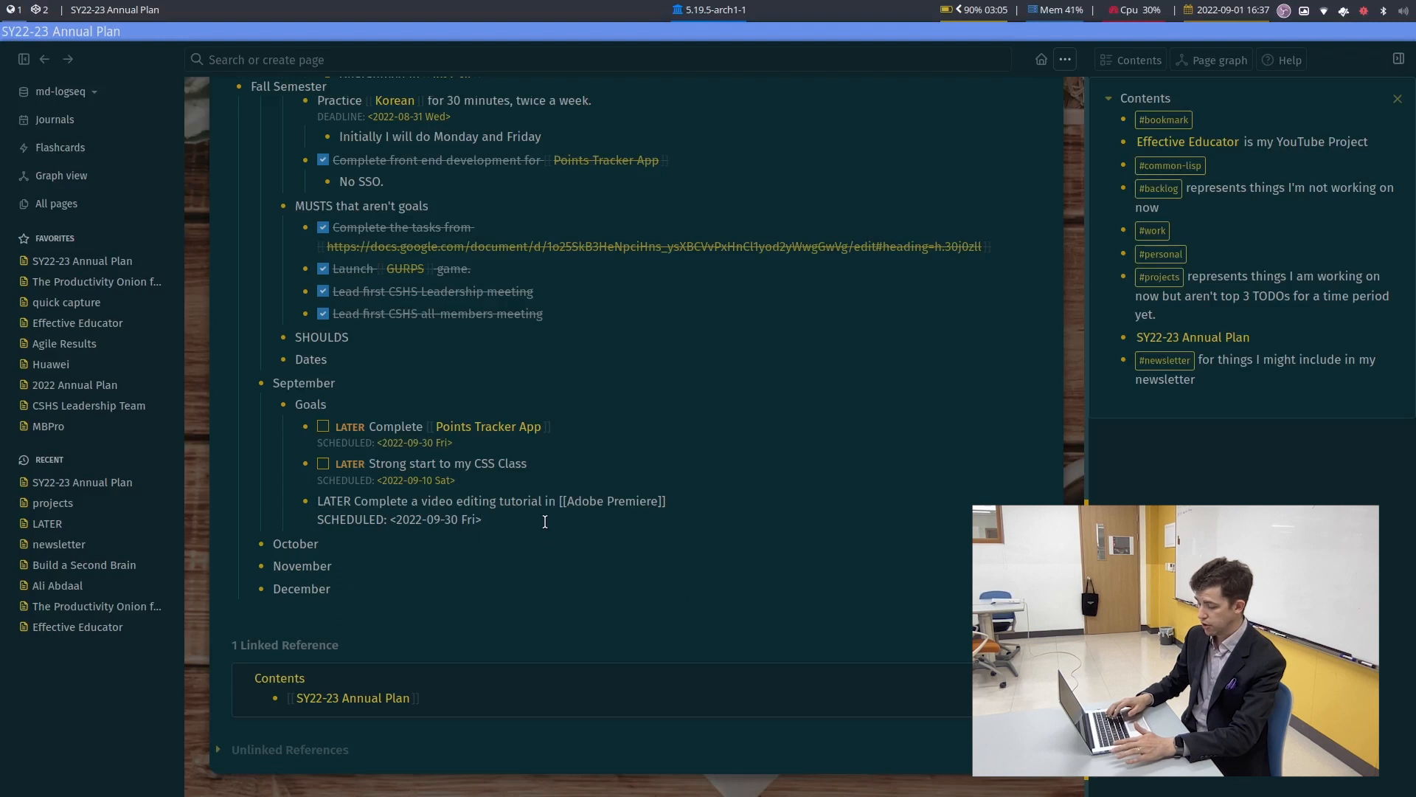
Add a "MUSTS" block under September at the same level as Goals, with an empty nested block beneath it
key(Return)
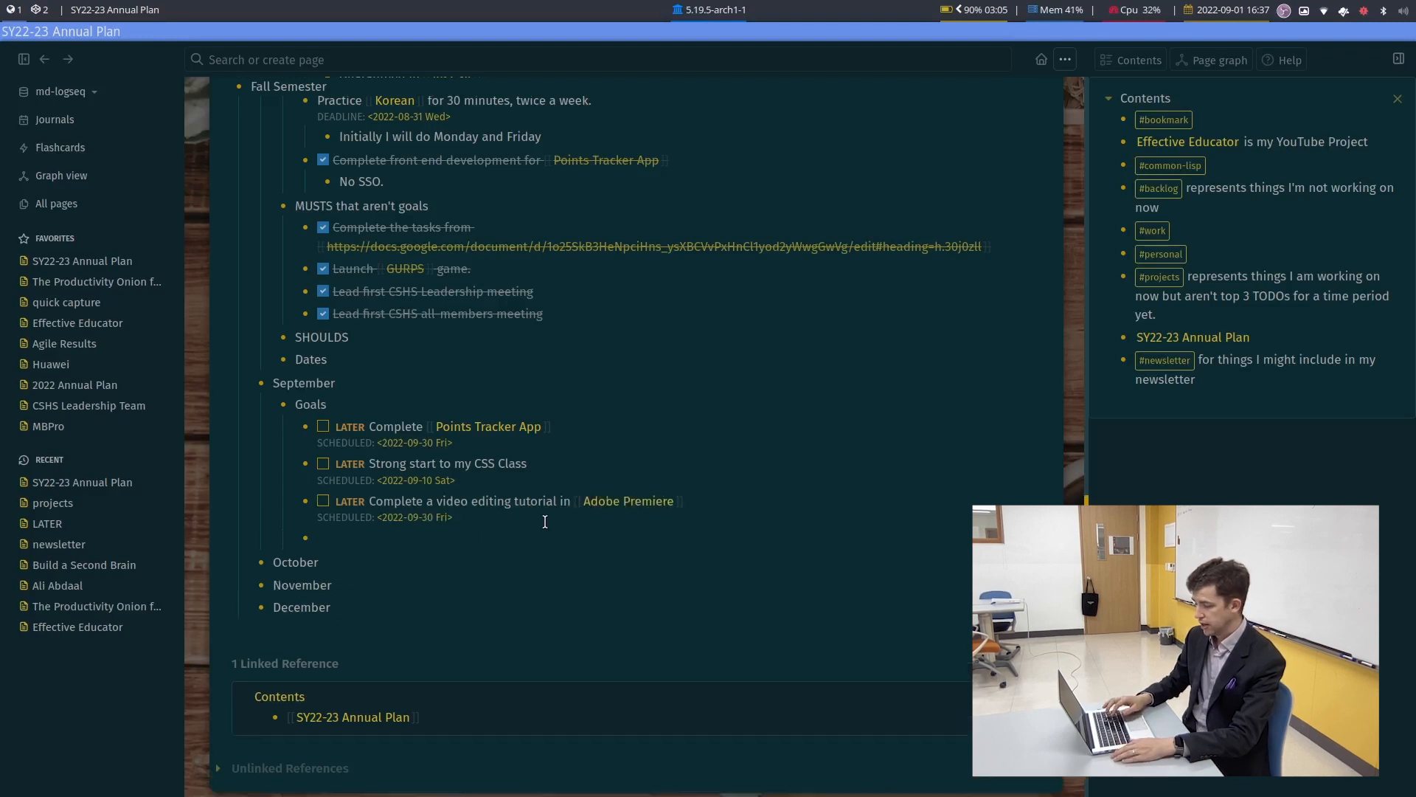
text(MUSTS)
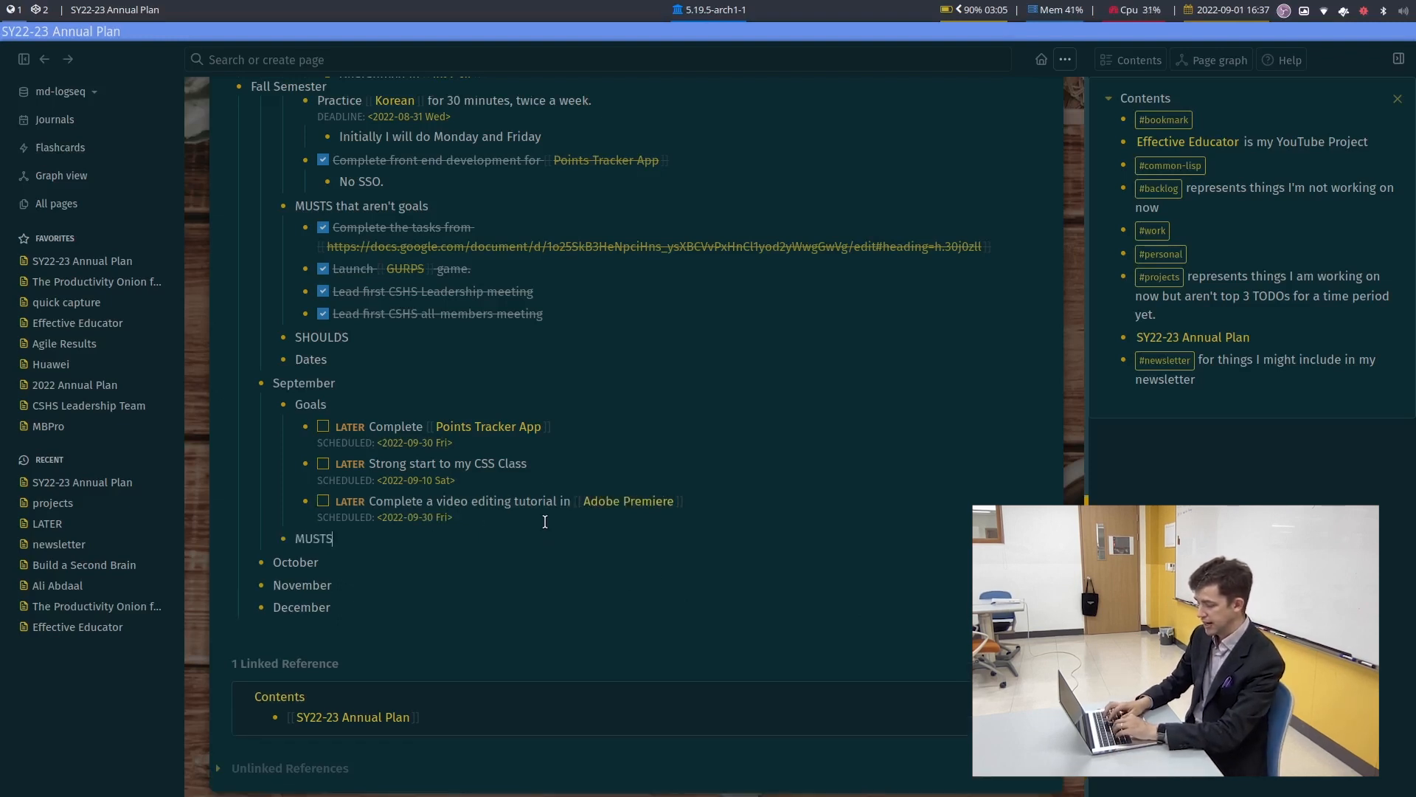
key(Return)
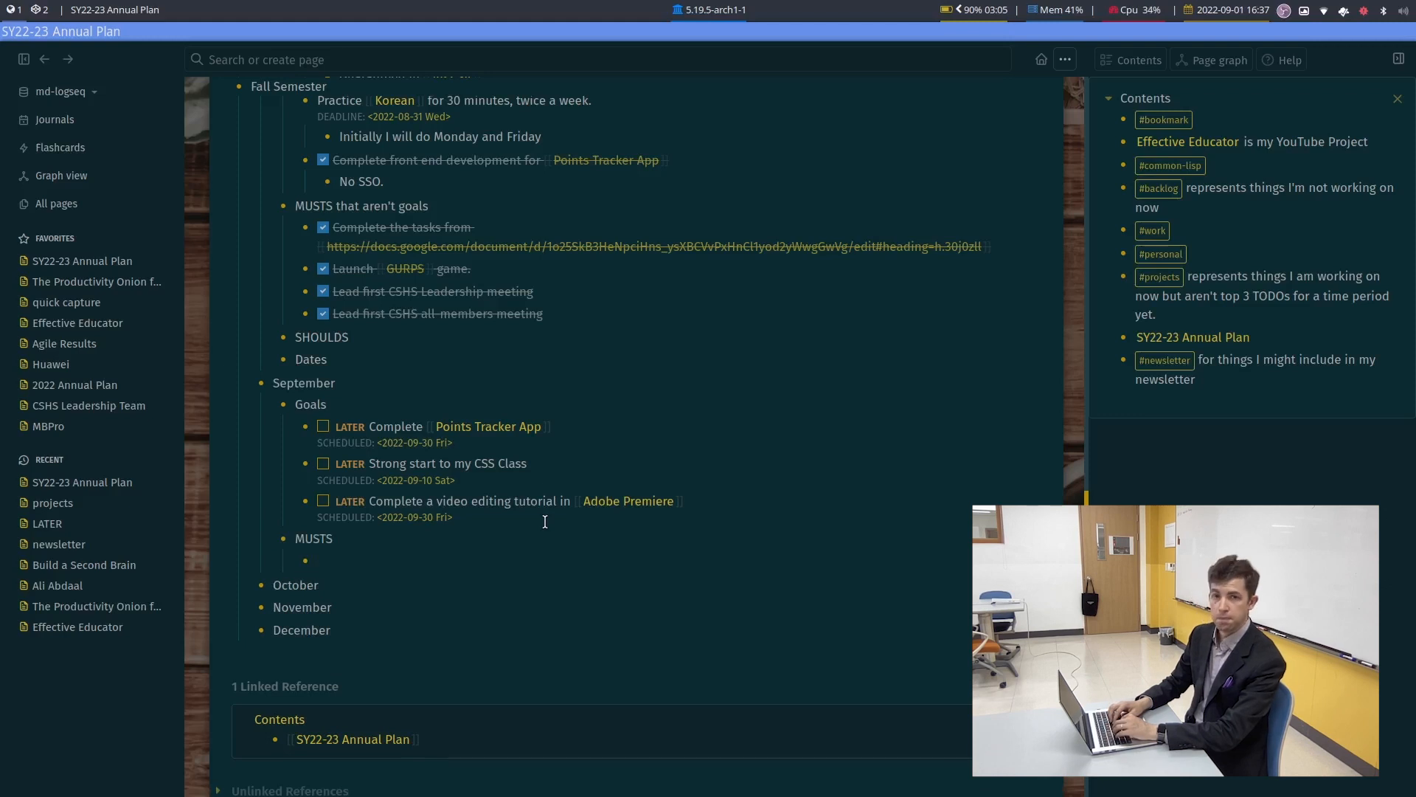
Write "LATER Review all project proposals for" as the first task under the September MUSTS
text(I)
text(M)
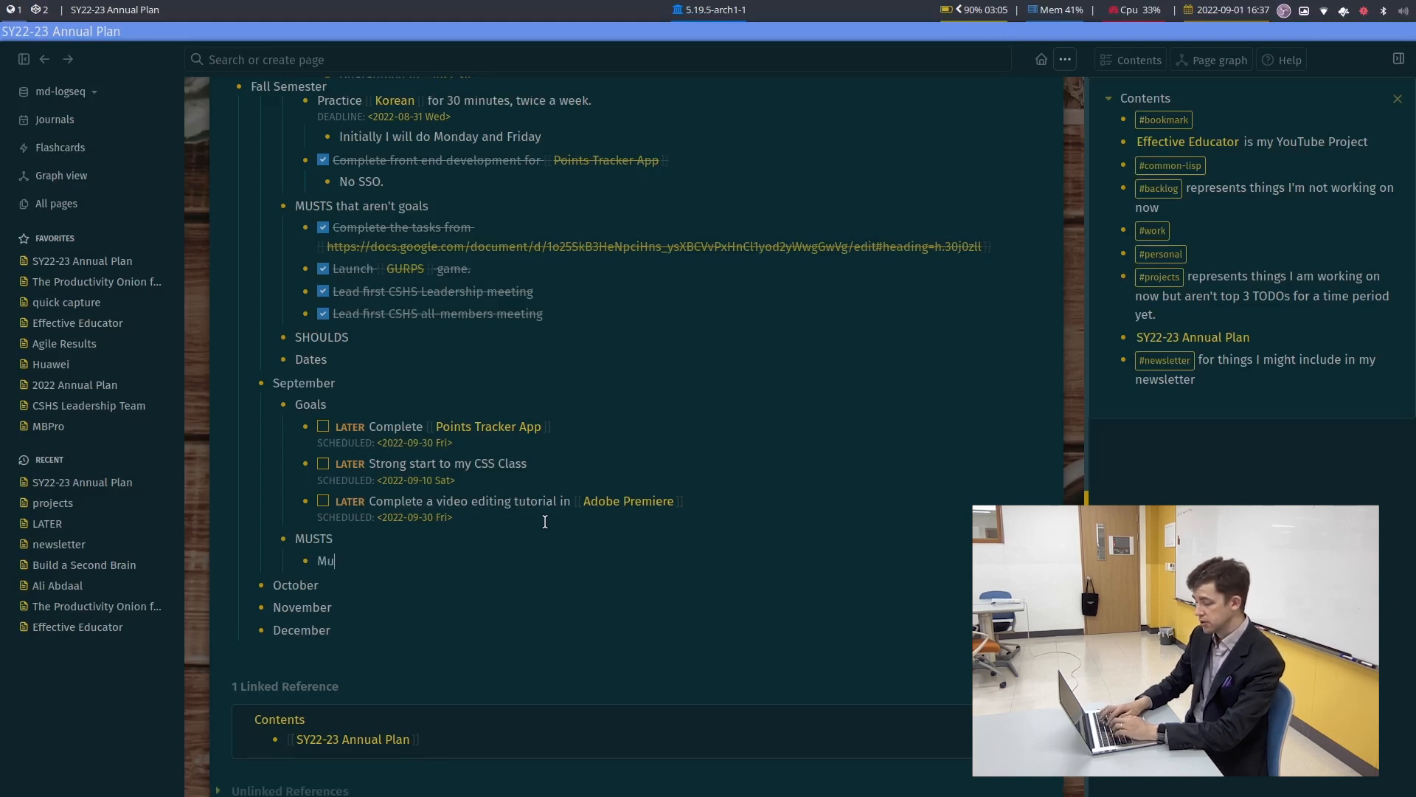
key(BackSpace)
text(Review)
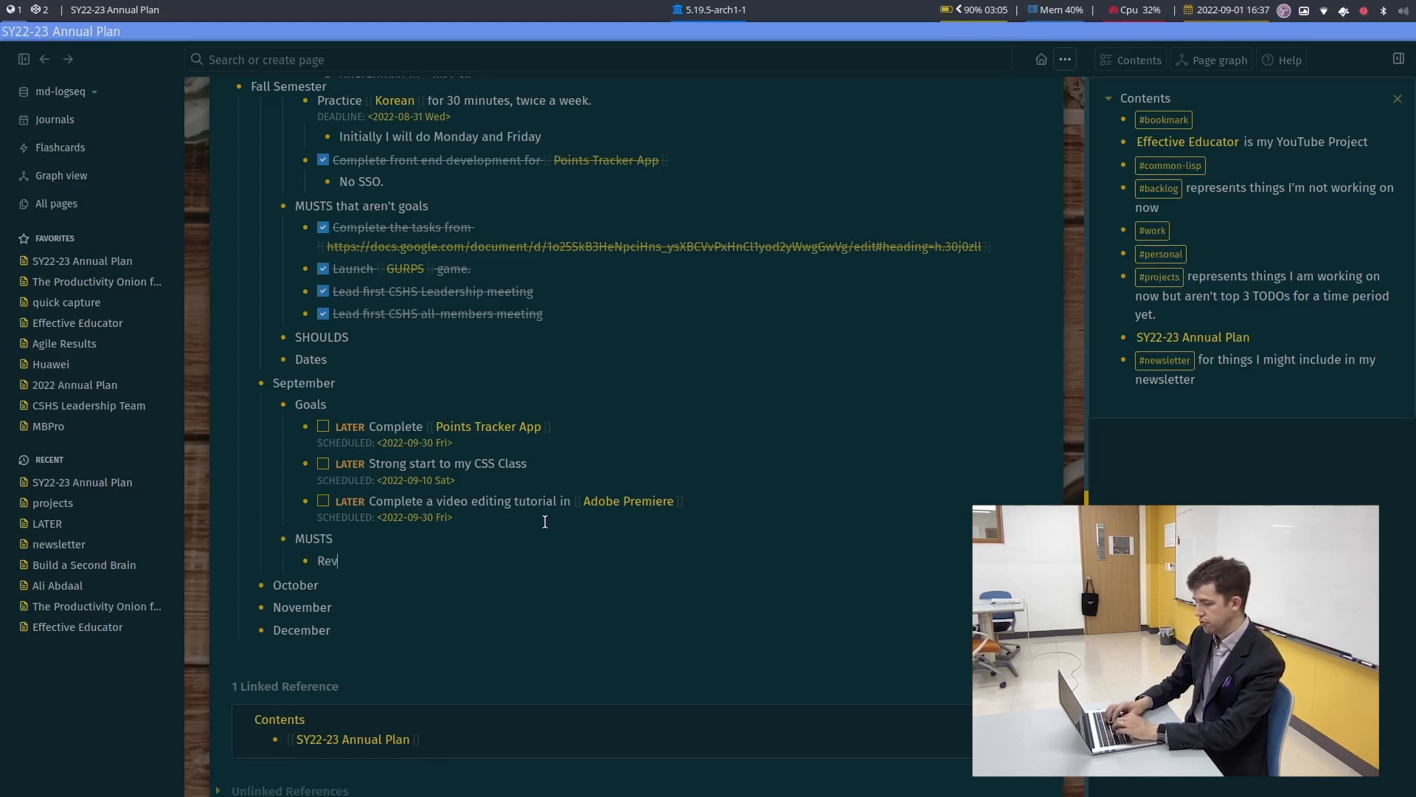
key(BackSpace)
key(BackSpace)
key(BackSpace)
key(BackSpace)
key(BackSpace)
key(BackSpace)
text(LATER)
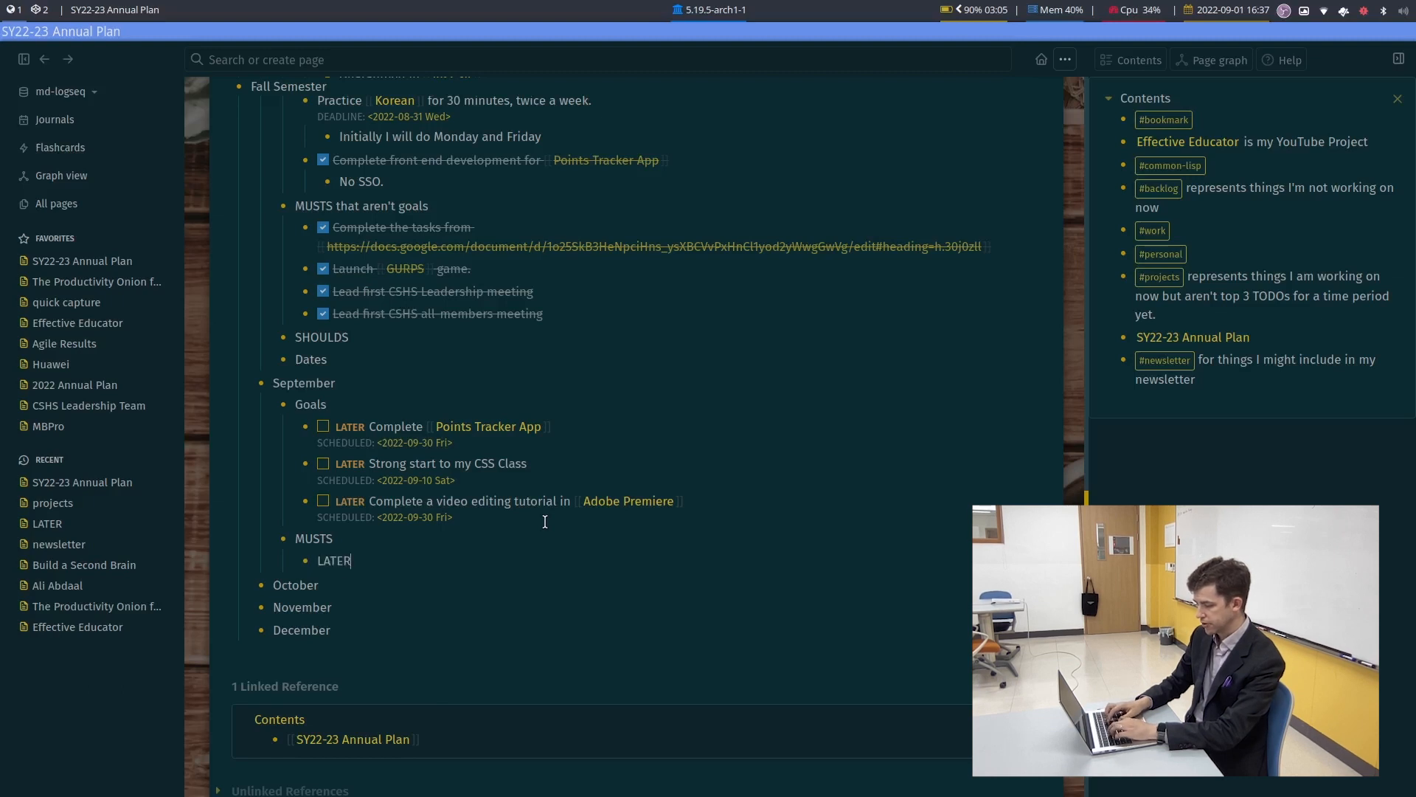
text( Review all)
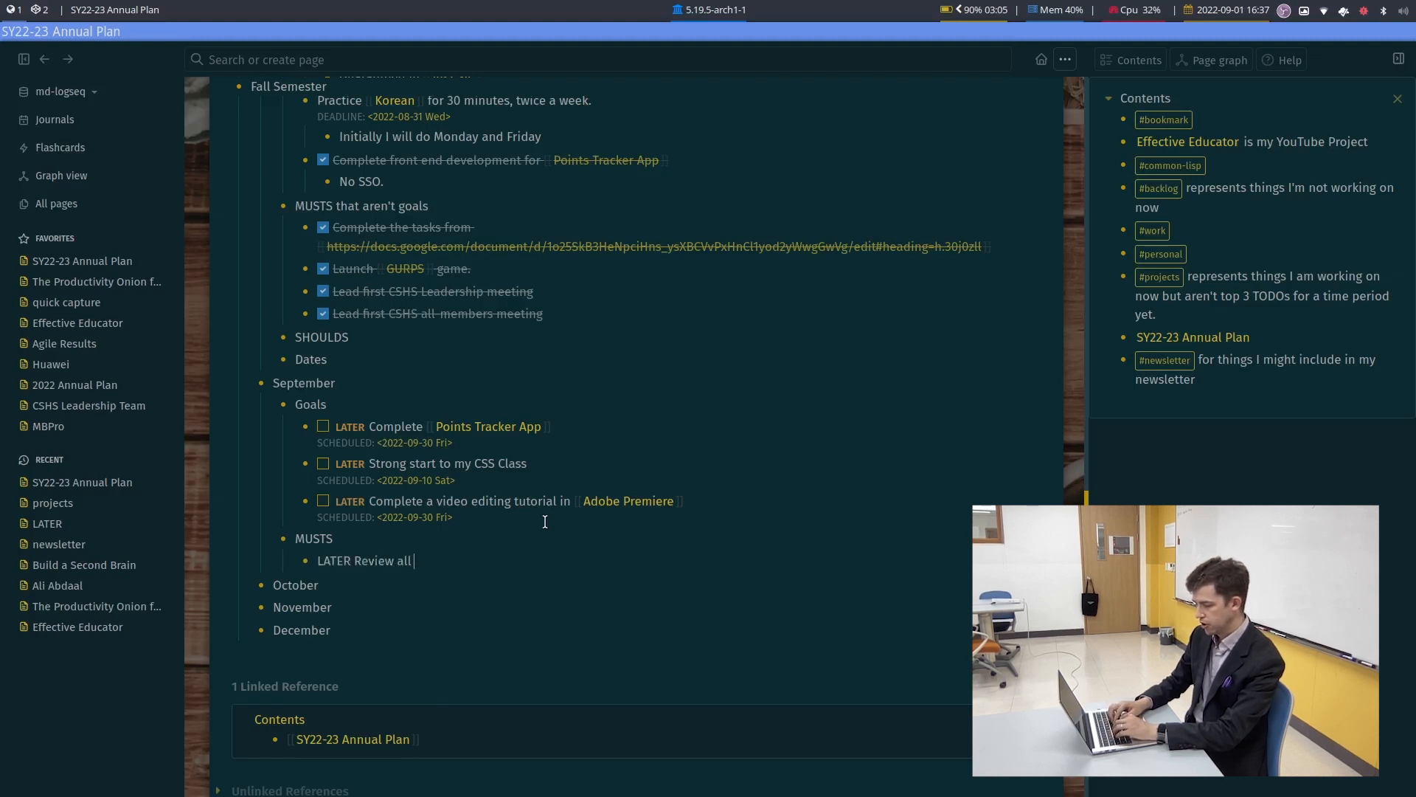
text( project)
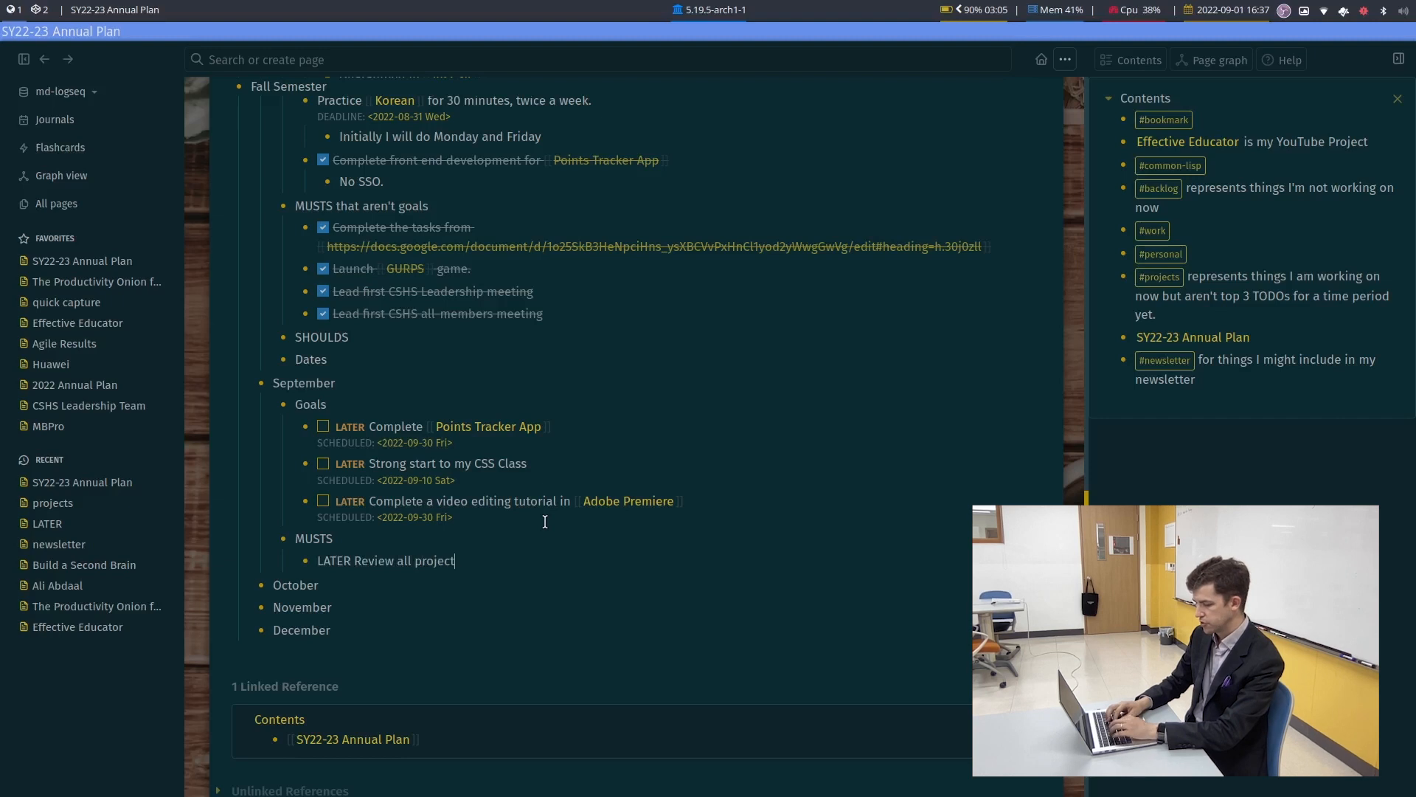
text( proposals for AP CS)
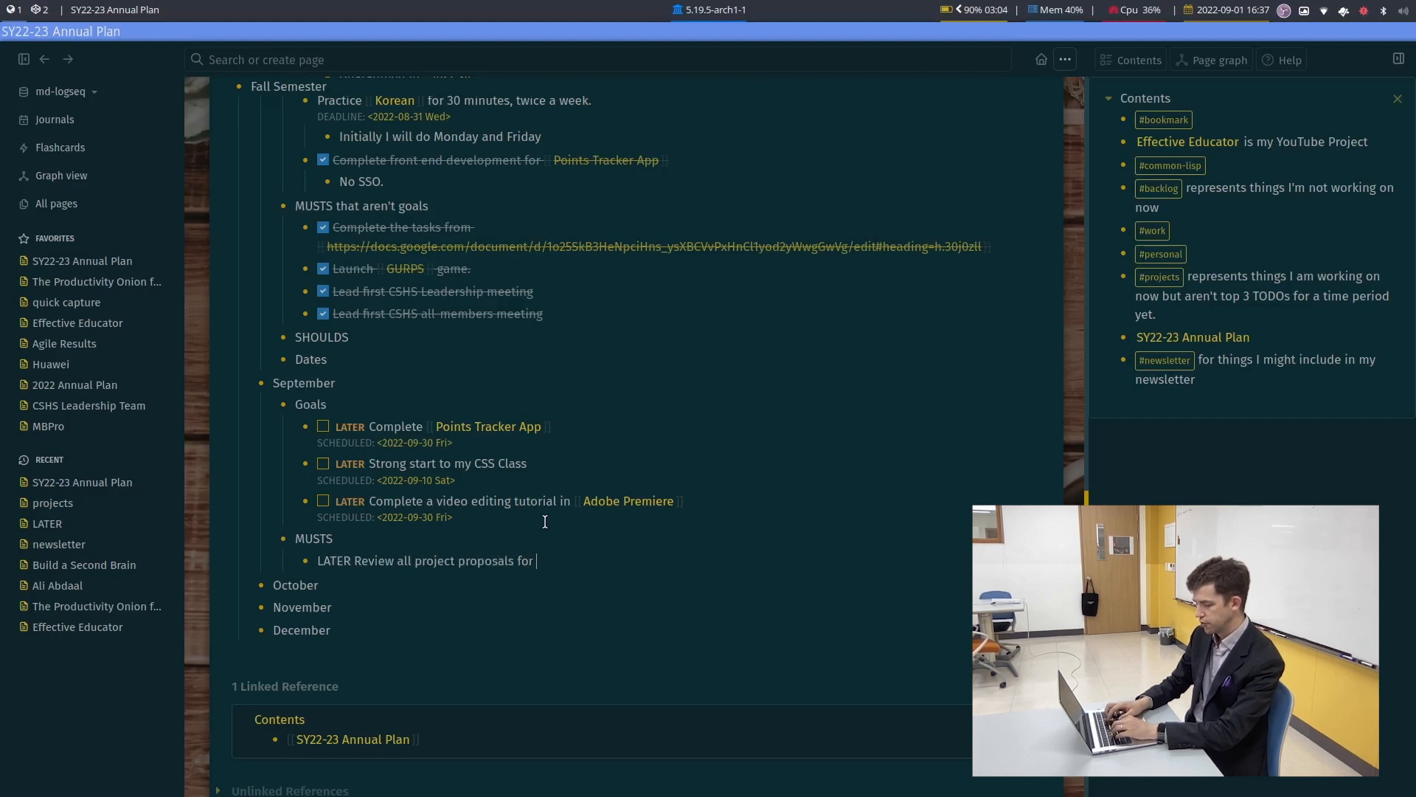
End the project proposals task with a link to the existing page [[Senior Capstone]]
key(BackSpace)
key(BackSpace)
key(BackSpace)
key(BackSpace)
key(BackSpace)
text([[Senio)
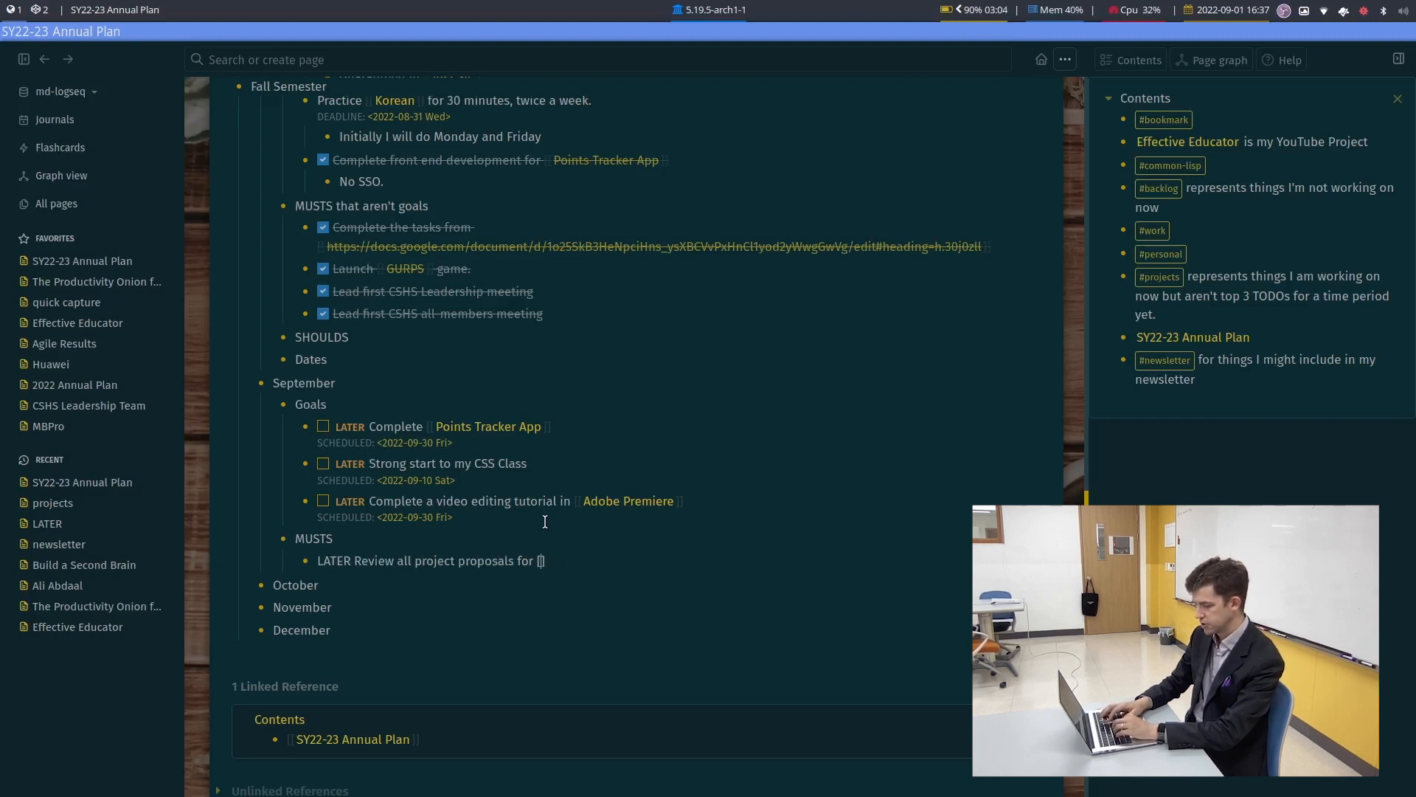
click(609, 585)
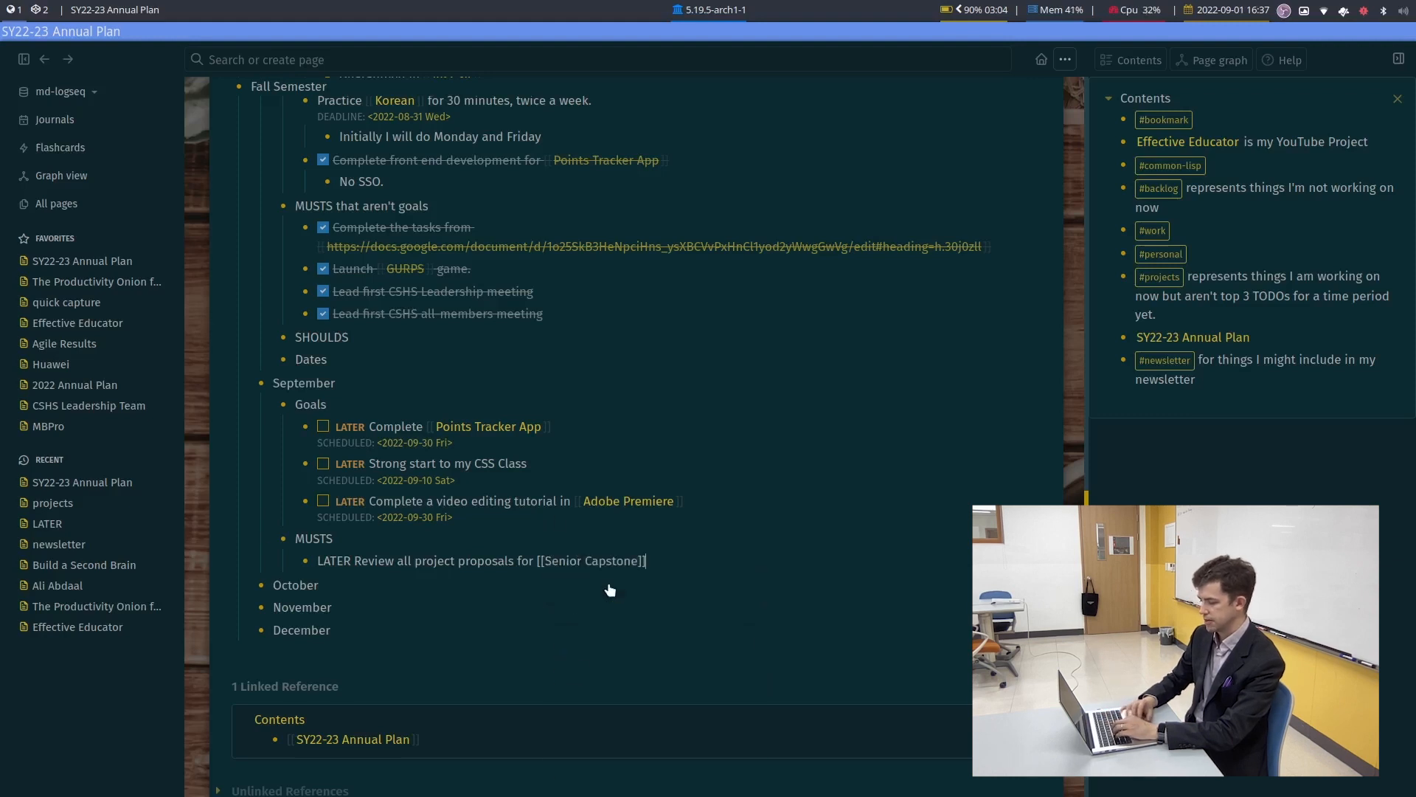
Add a second September must reading "LATER Complete paperwork for licensure renewal"
key(Return)
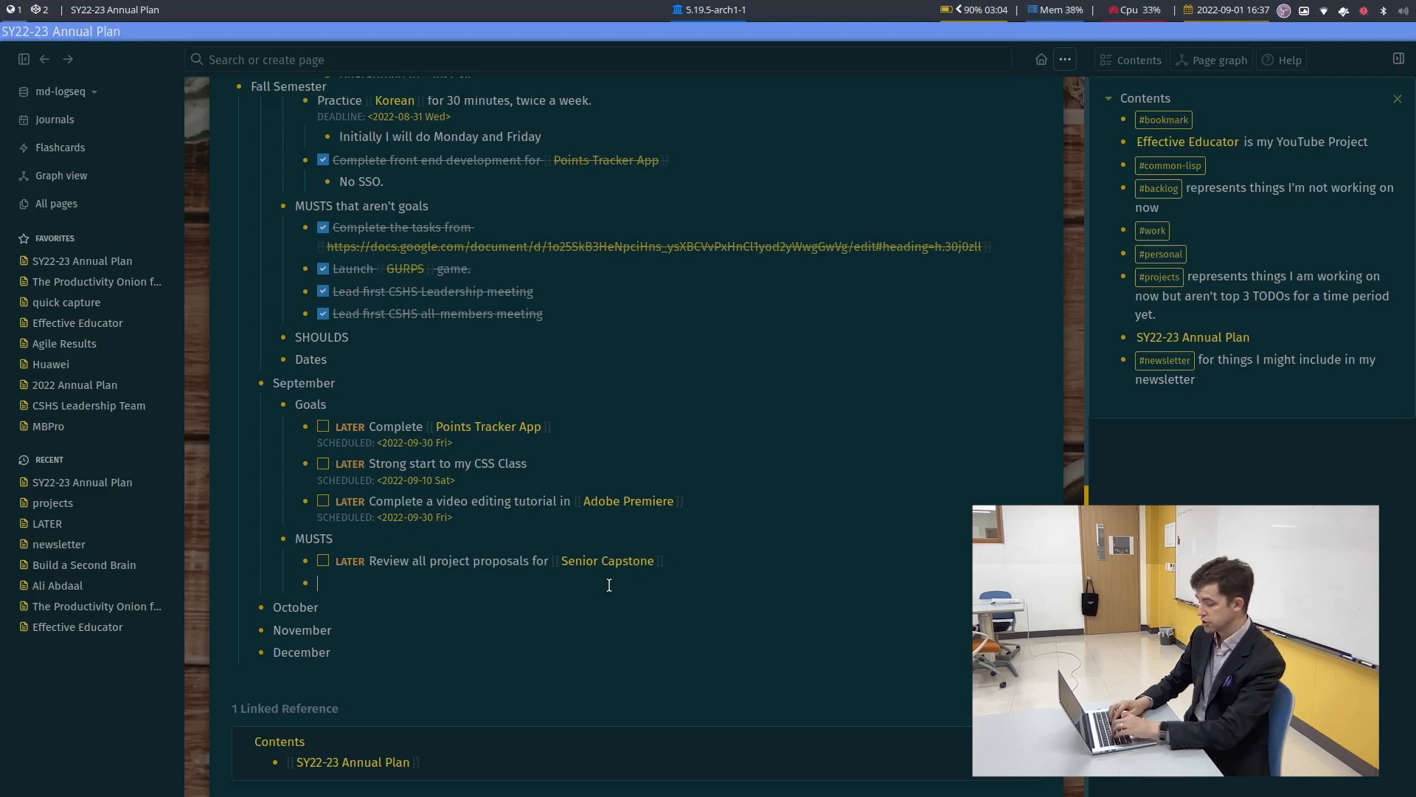
text(LATER Complete paperwork for licensure renewal)
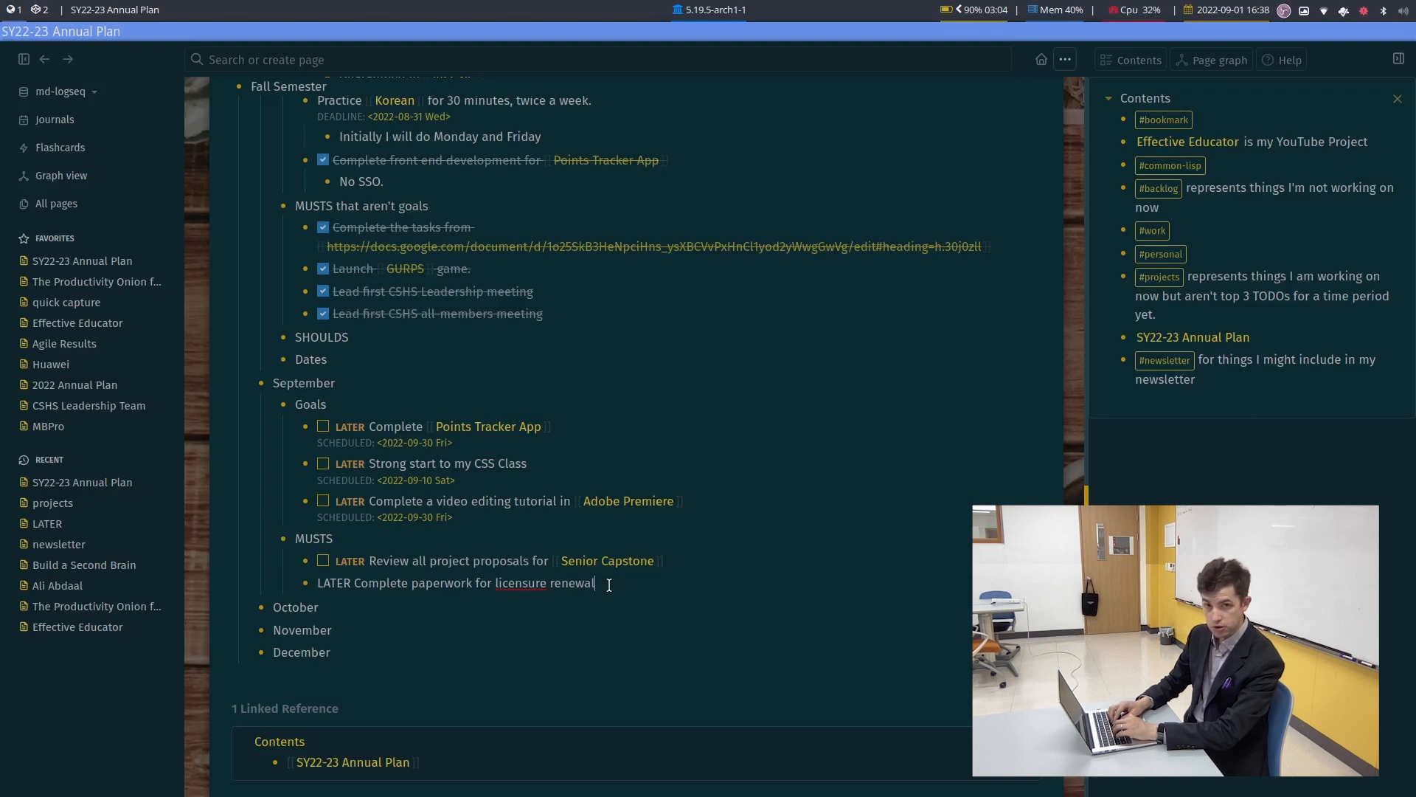
key(Return)
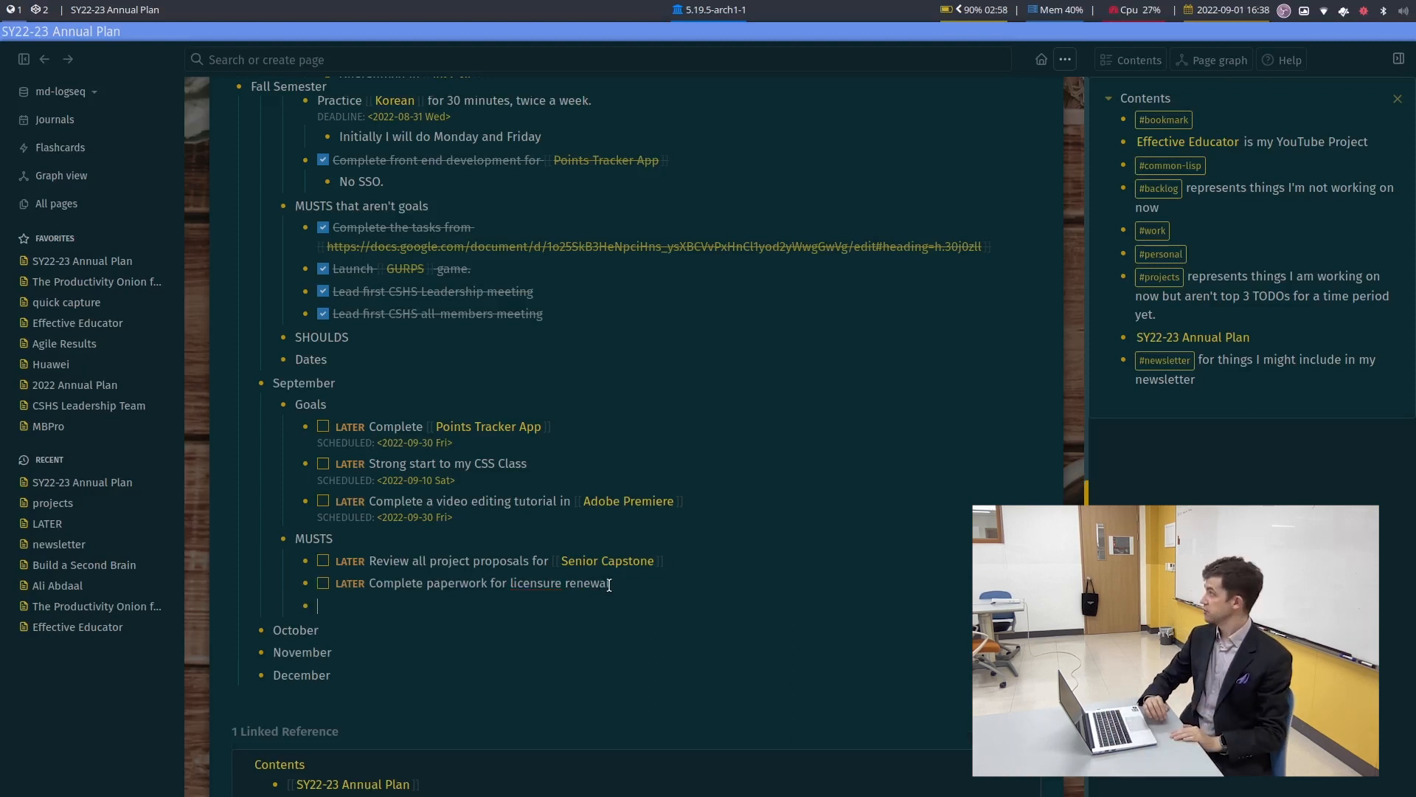